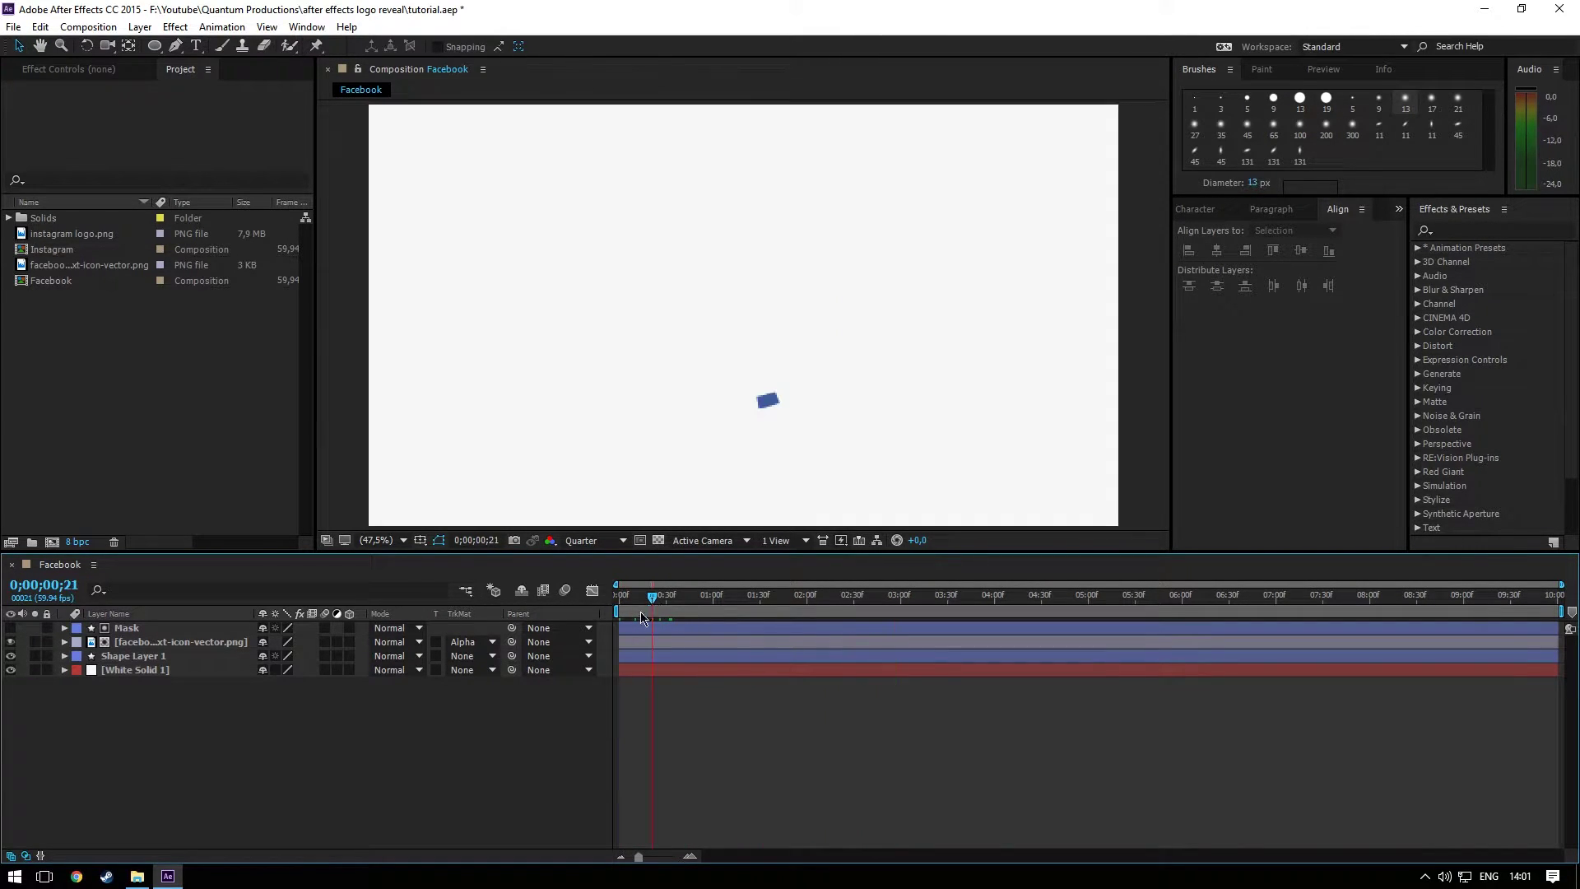
Create a new composition, Comp 1, with the default settings
{"action": "left_click", "coordinate": [80, 400]}
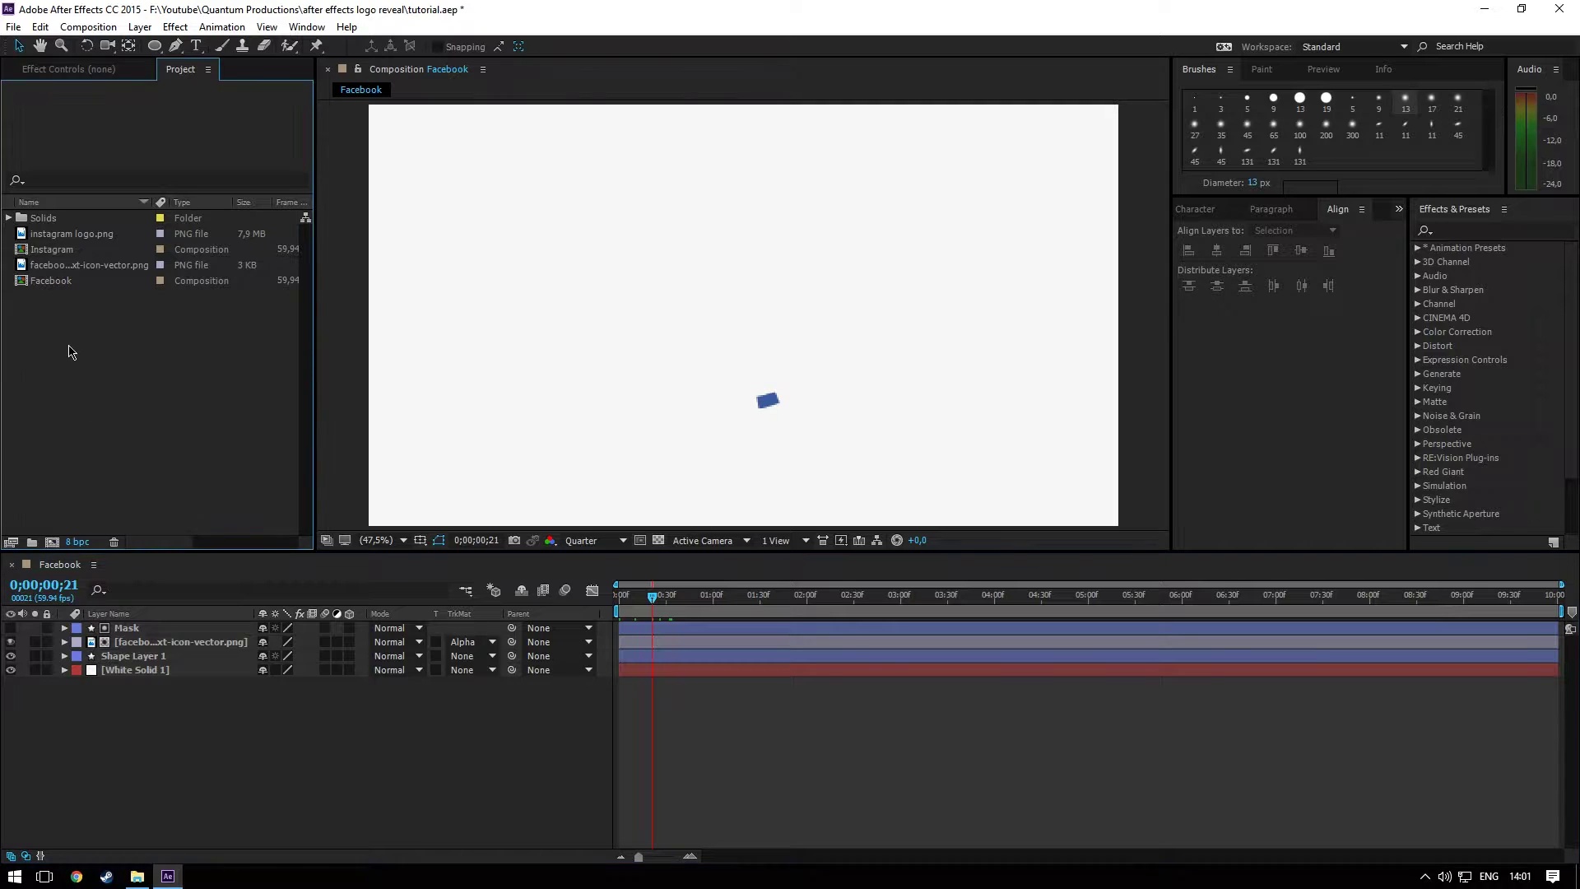
{"action": "right_click", "coordinate": [68, 349]}
{"action": "left_click", "coordinate": [140, 355]}
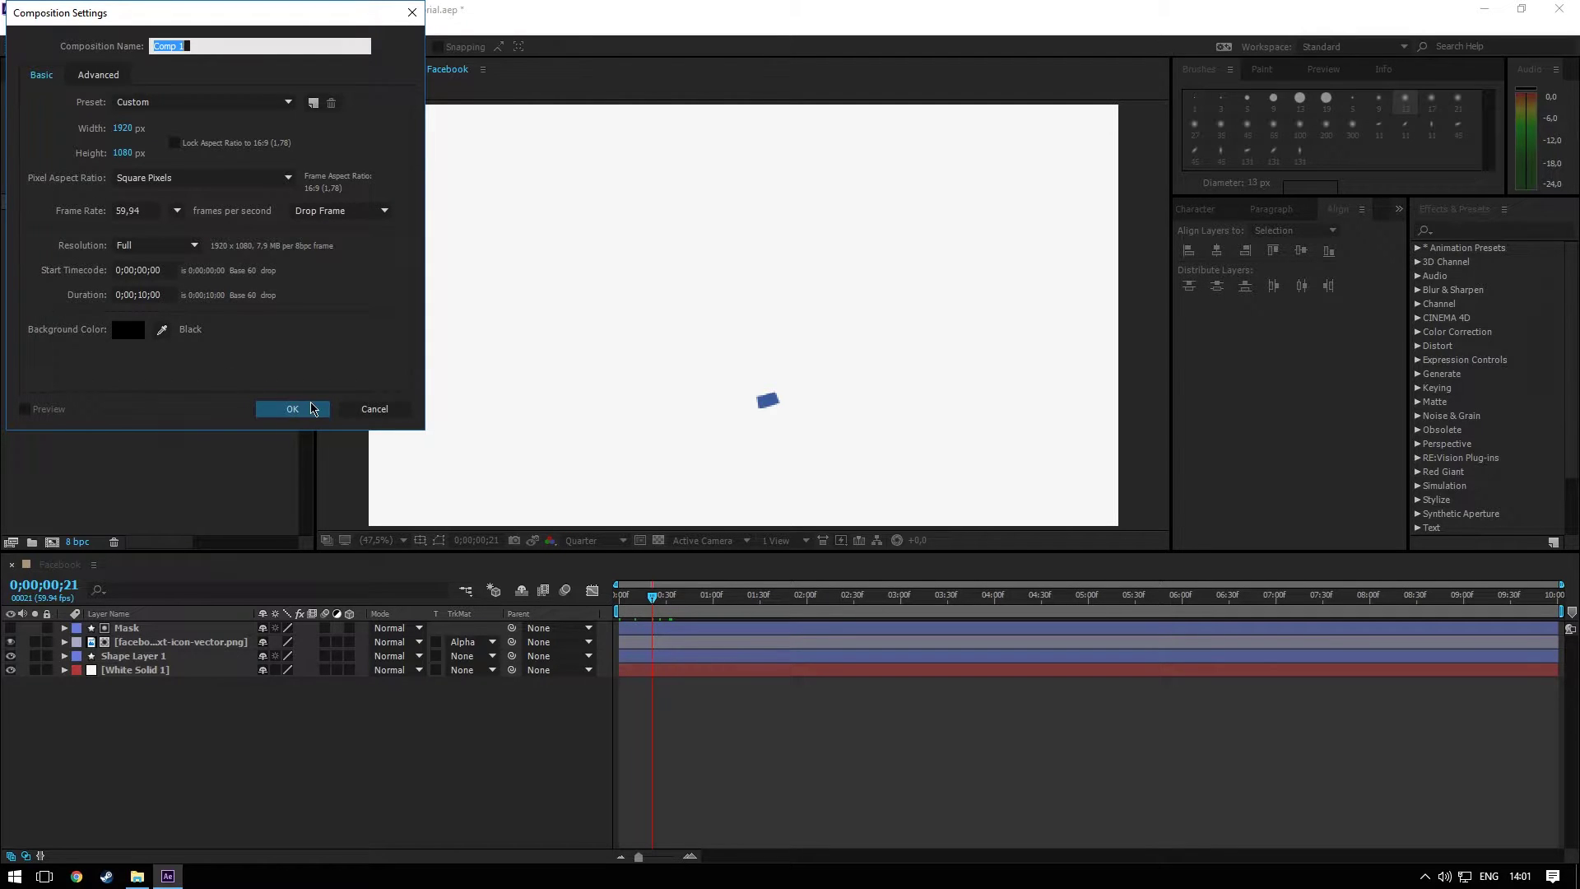
{"action": "left_click", "coordinate": [294, 415]}
Add a white solid layer to Comp 1
{"action": "right_click", "coordinate": [255, 689]}
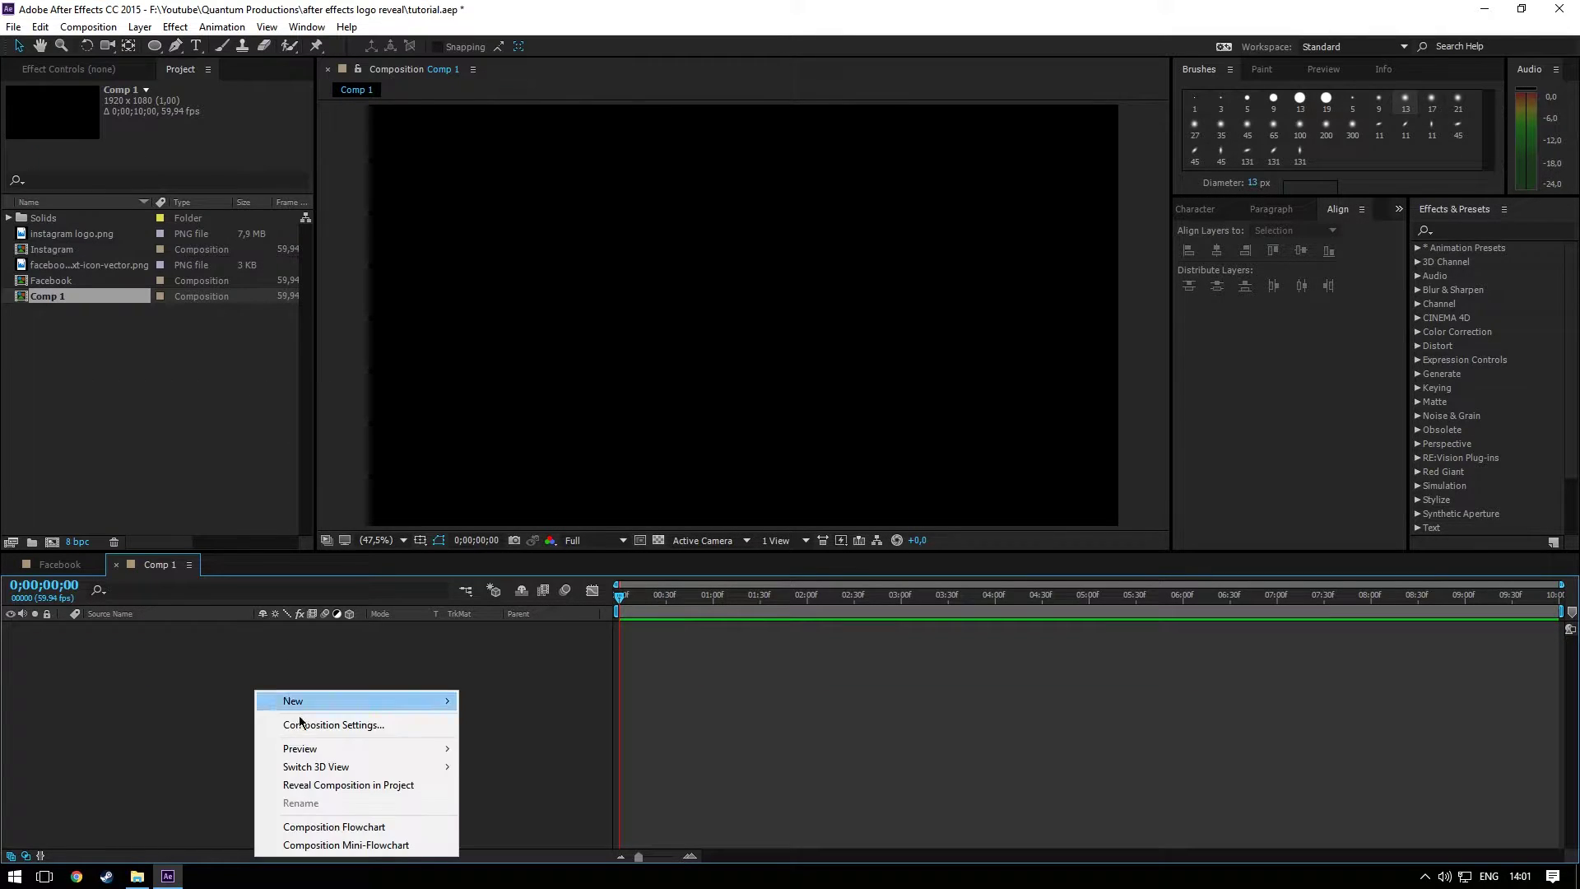
{"action": "mouse_move", "coordinate": [320, 701]}
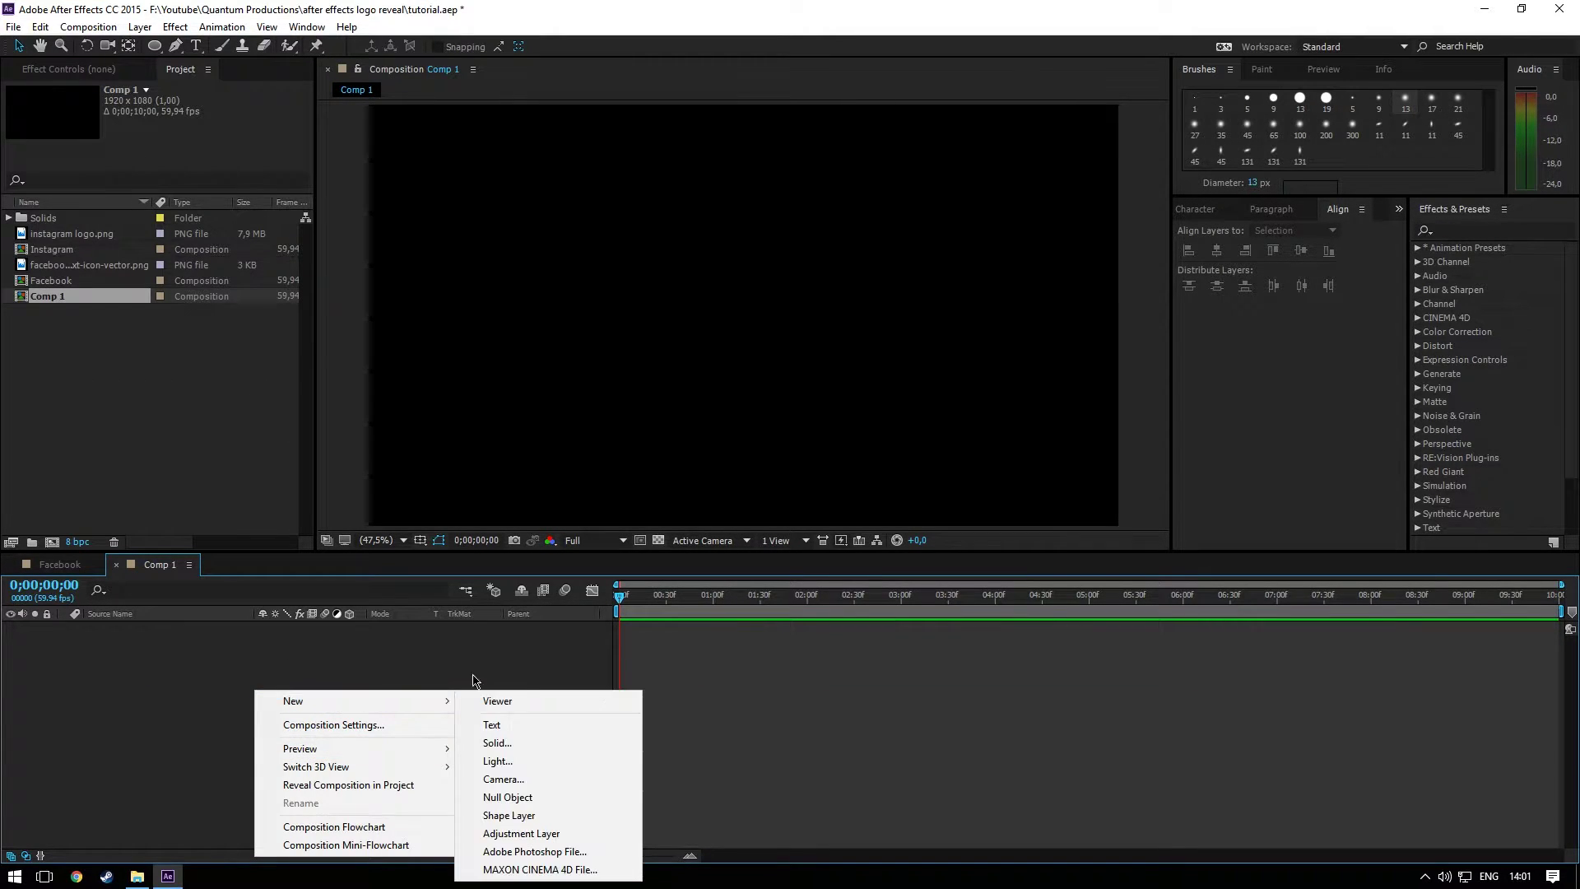
{"action": "left_click", "coordinate": [501, 743]}
{"action": "left_click", "coordinate": [235, 336]}
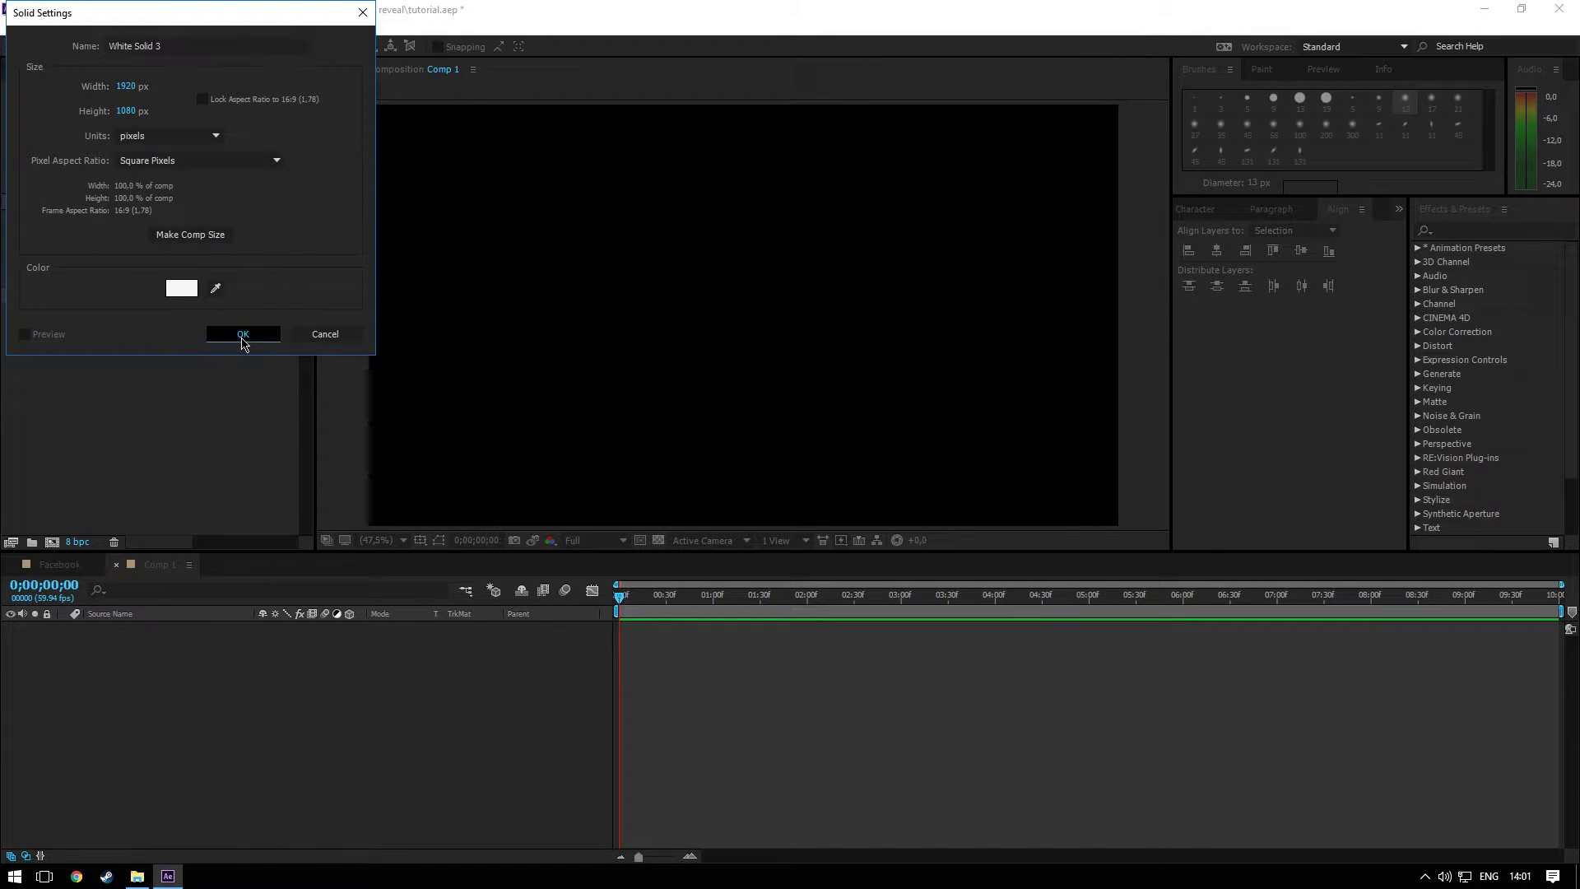
Draw a circle in the middle of the frame with the Ellipse tool
{"action": "left_click", "coordinate": [272, 708]}
{"action": "key", "text": "q"}
{"action": "left_click_drag", "start_coordinate": [634, 226], "coordinate": [822, 363]}
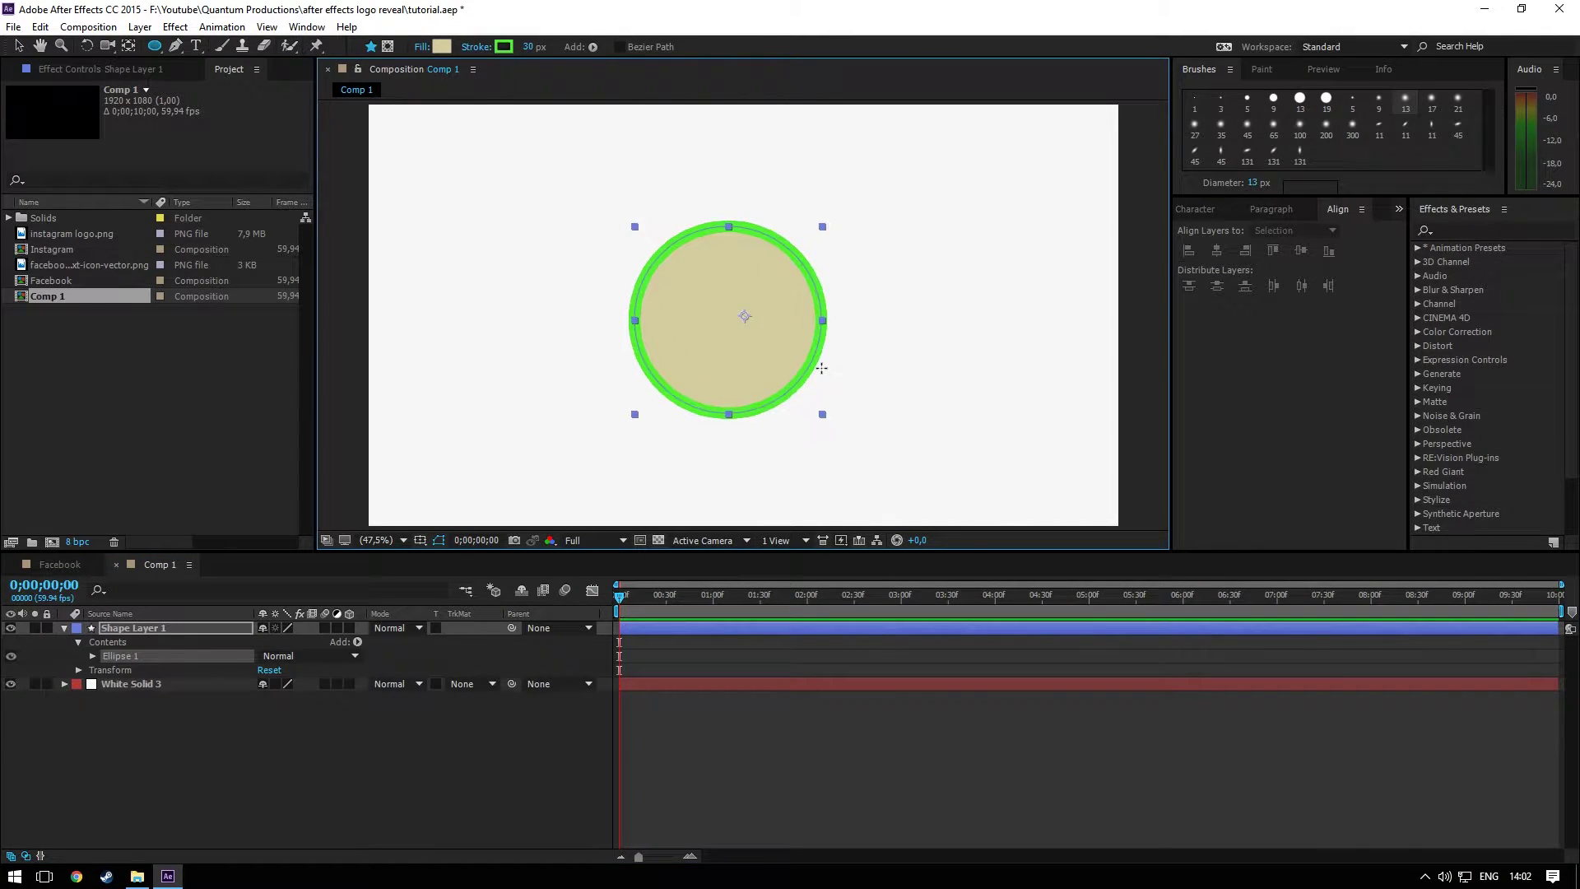
Centre the circle in the composition and select Shape Layer 1
{"action": "left_click", "coordinate": [1298, 251]}
{"action": "left_click", "coordinate": [1216, 250]}
{"action": "left_click", "coordinate": [139, 656]}
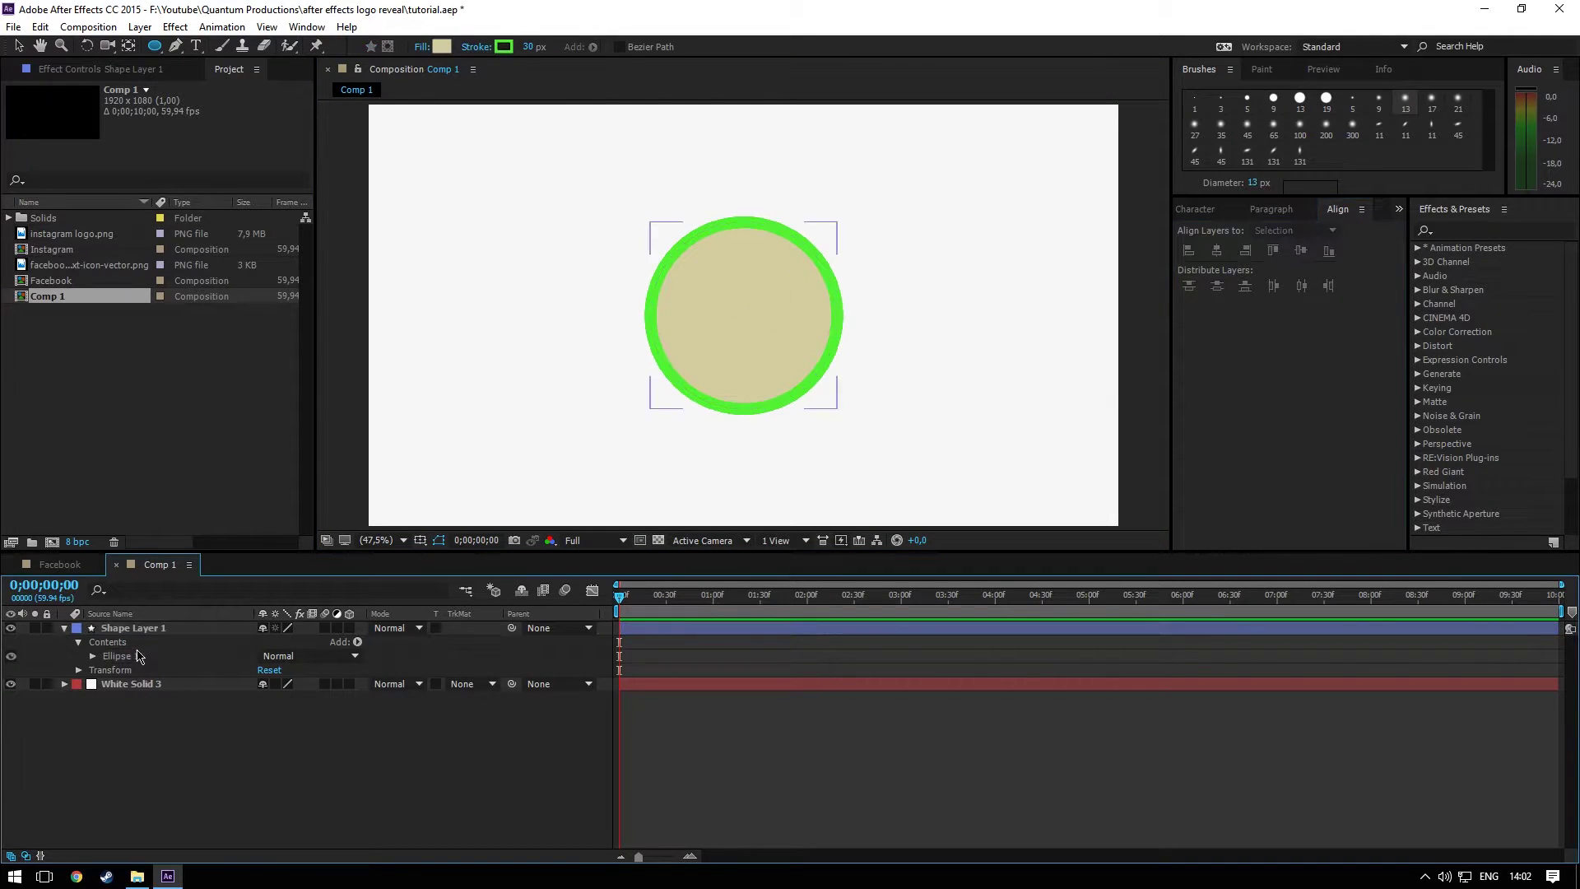
{"action": "left_click", "coordinate": [152, 627]}
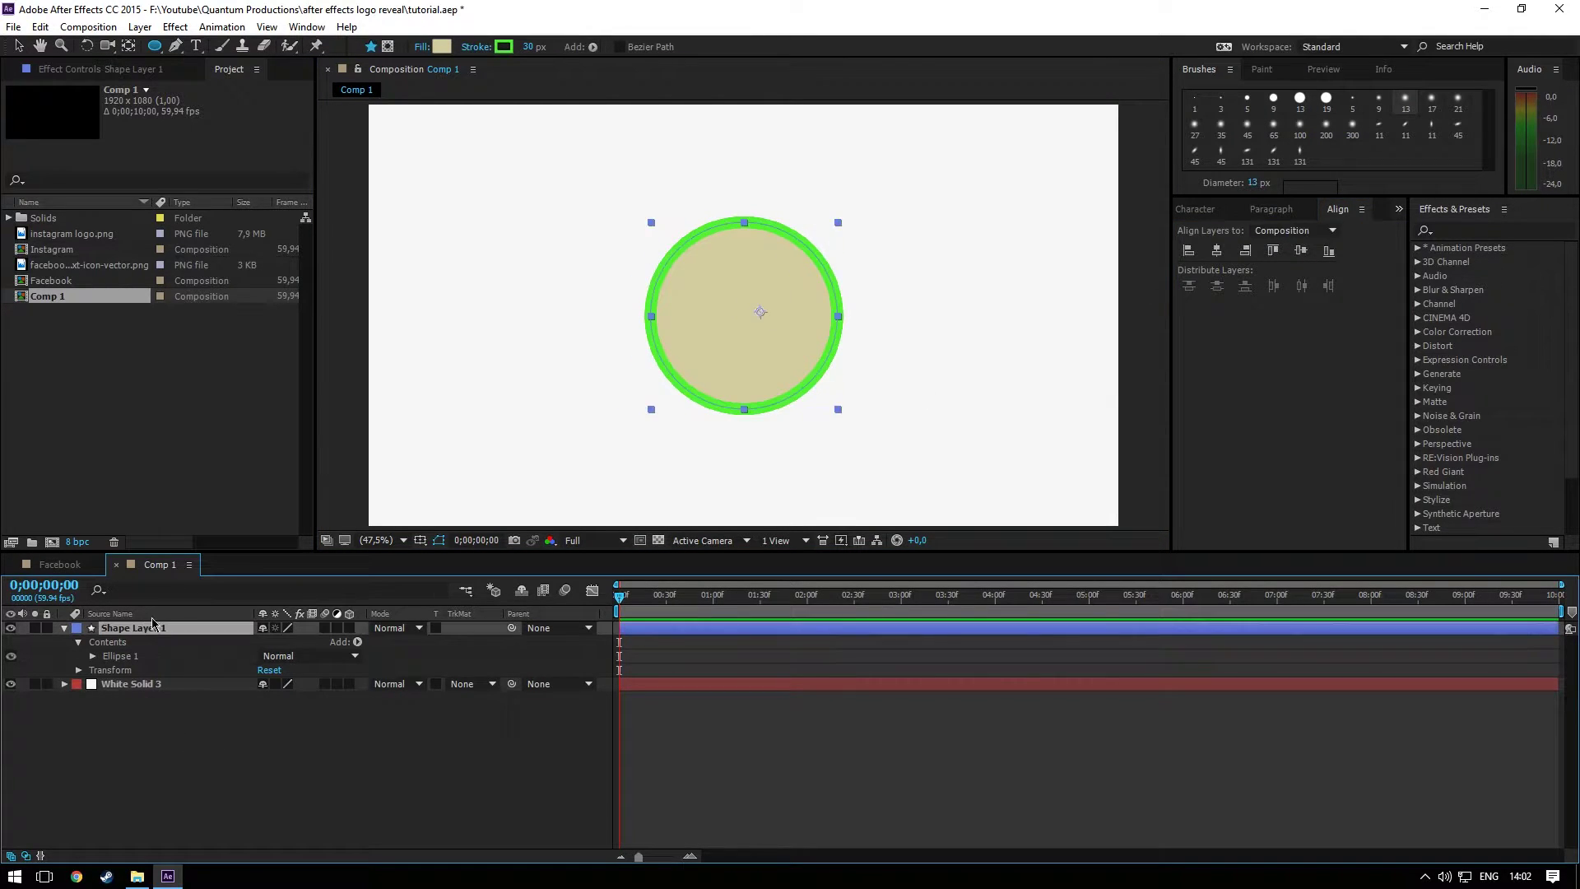
Set the circle's fill to the Facebook logo blue, sampled from the image thumbnail
{"action": "left_click", "coordinate": [442, 47]}
{"action": "left_click", "coordinate": [752, 248]}
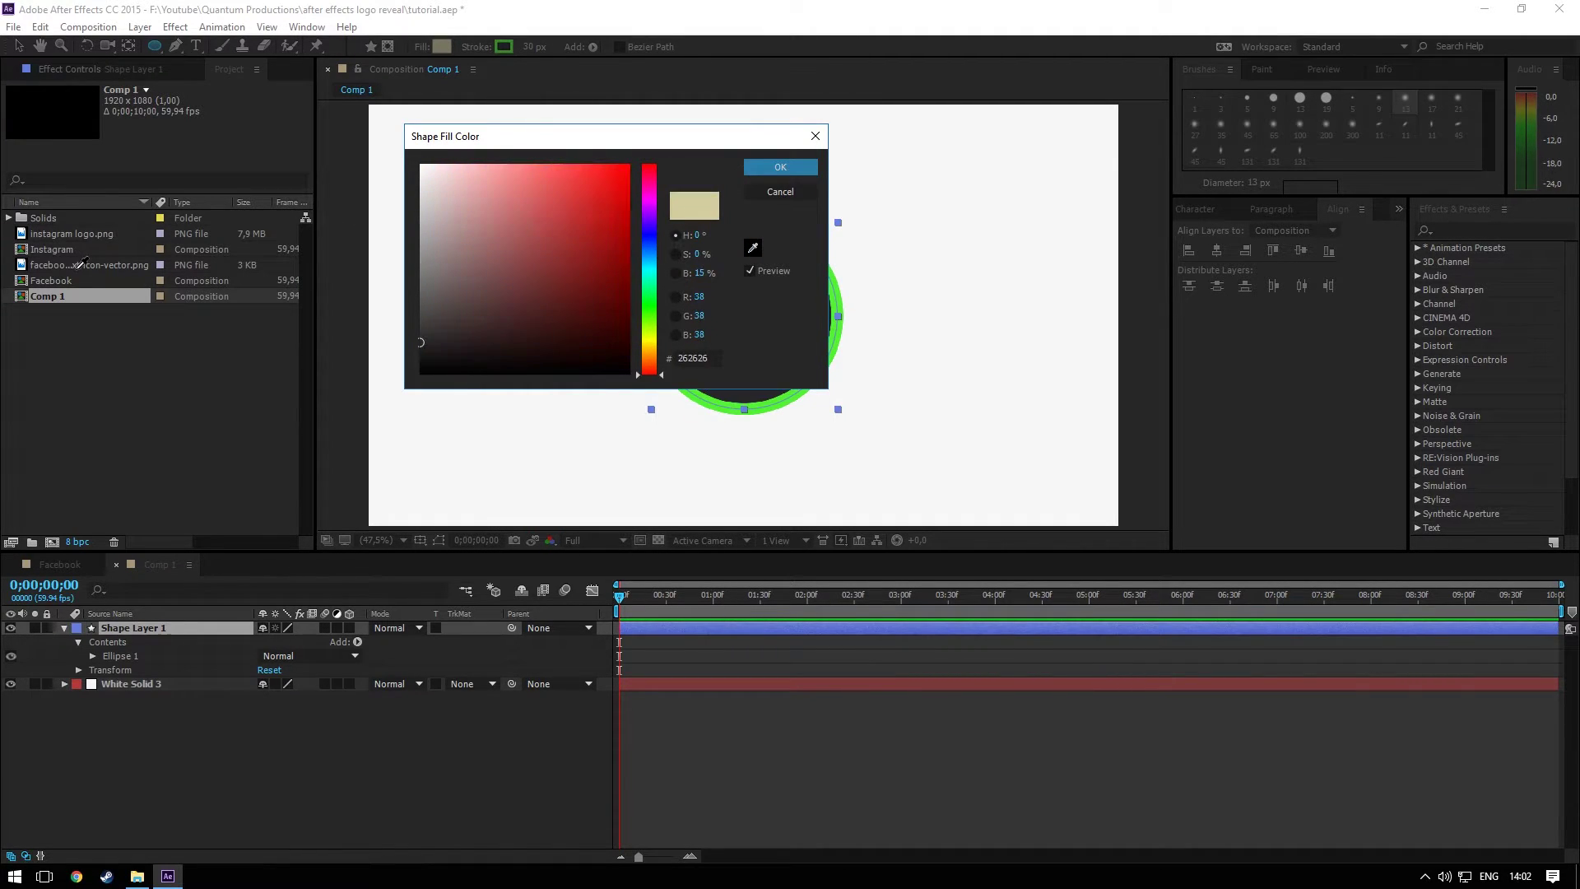
{"action": "left_click", "coordinate": [745, 395]}
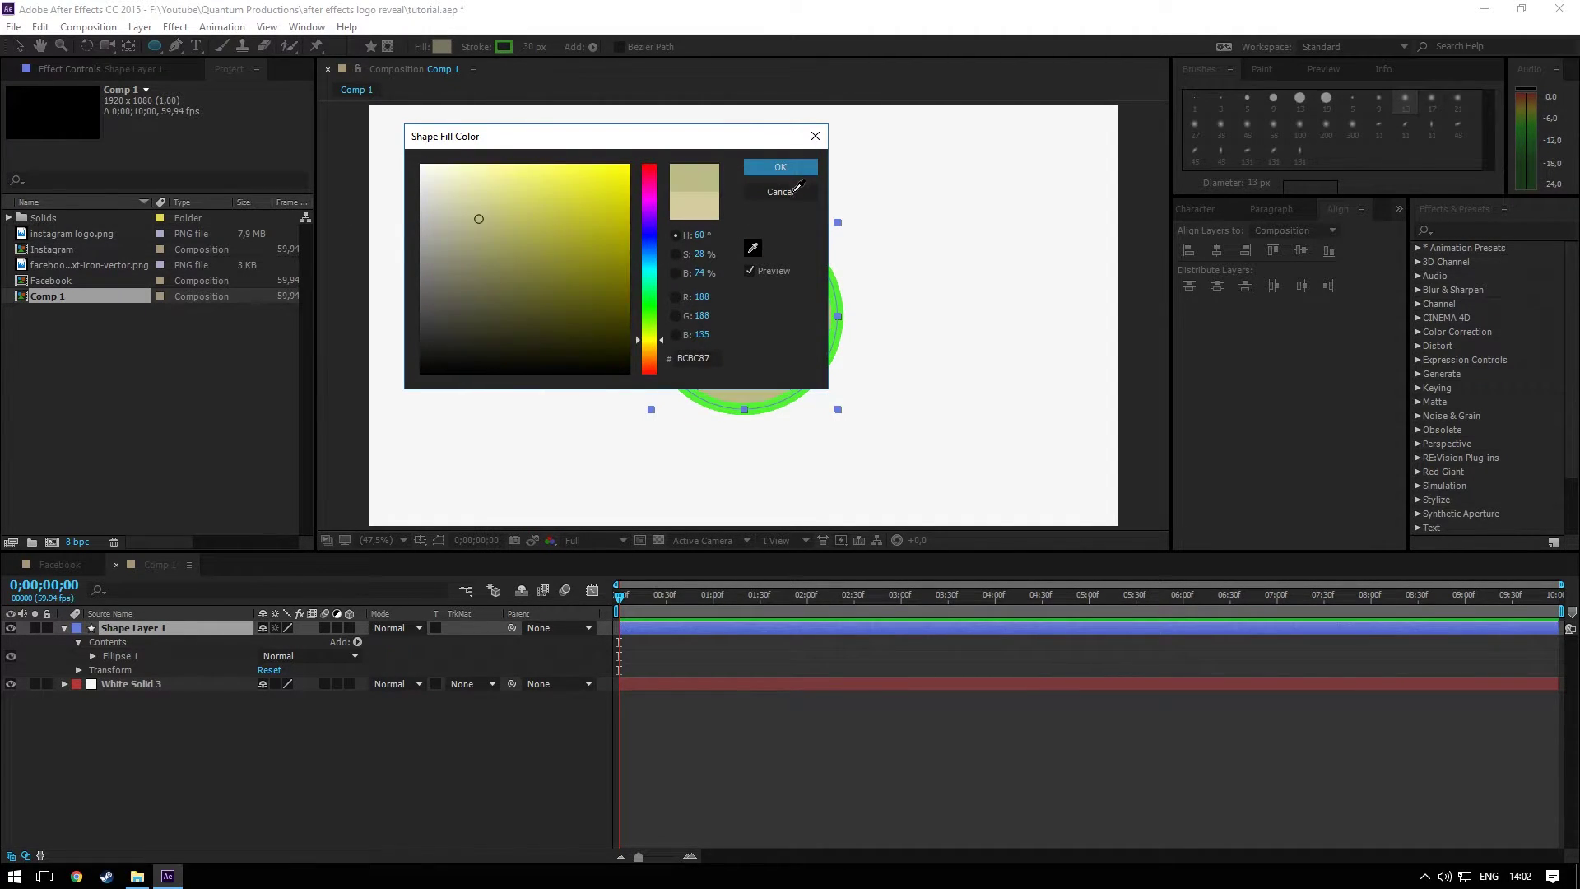
{"action": "key", "text": "Escape"}
{"action": "left_click", "coordinate": [78, 264]}
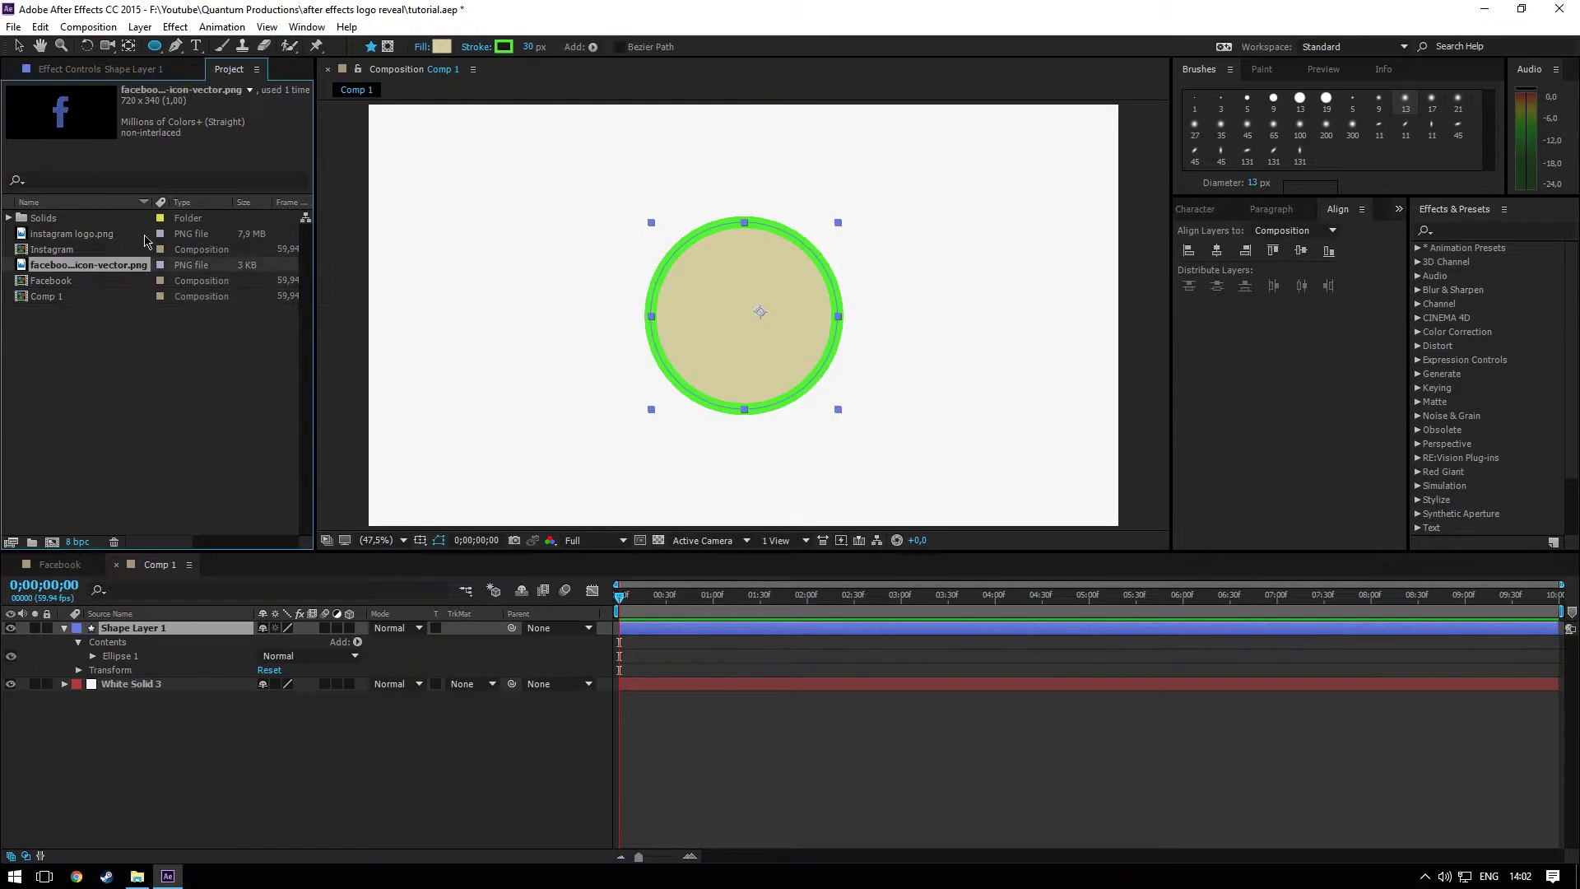
{"action": "left_click", "coordinate": [446, 47]}
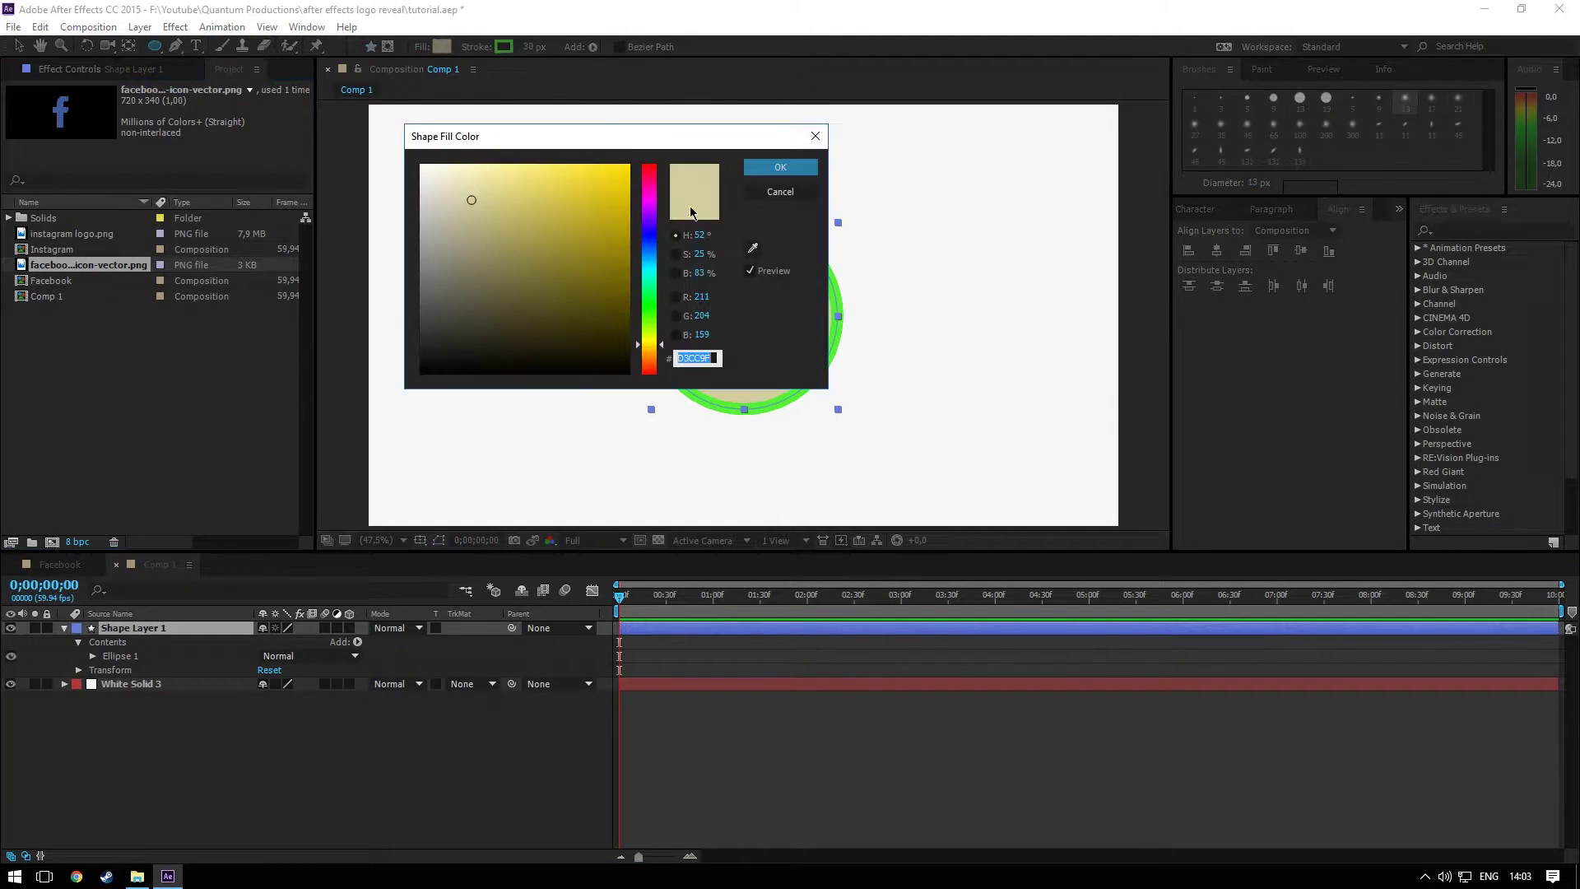
{"action": "left_click", "coordinate": [751, 248]}
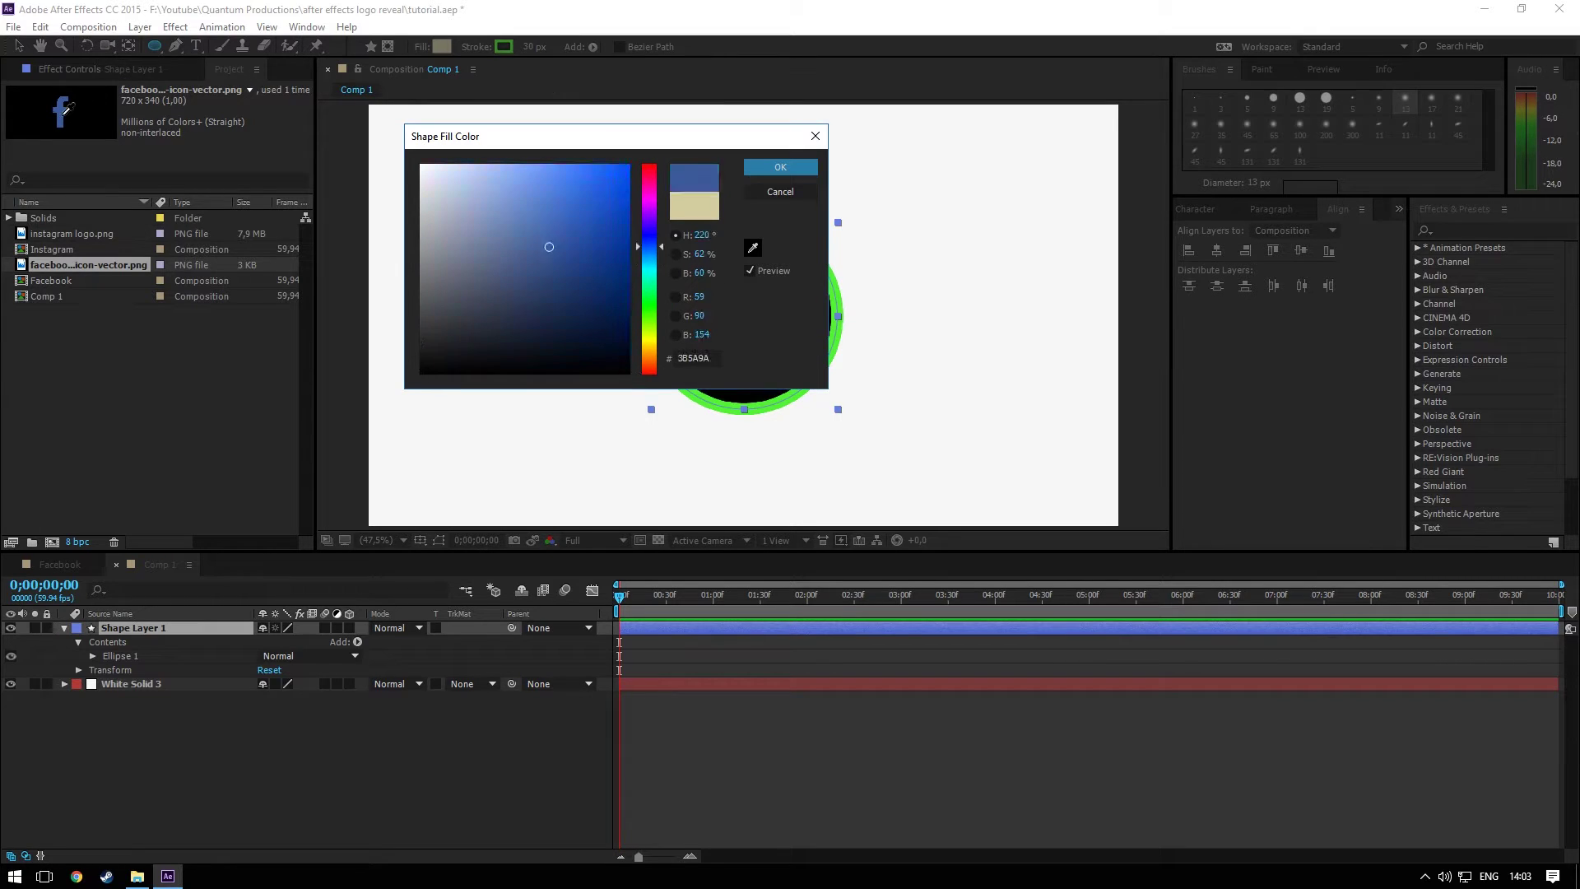
{"action": "left_click", "coordinate": [65, 105]}
{"action": "left_click", "coordinate": [781, 167]}
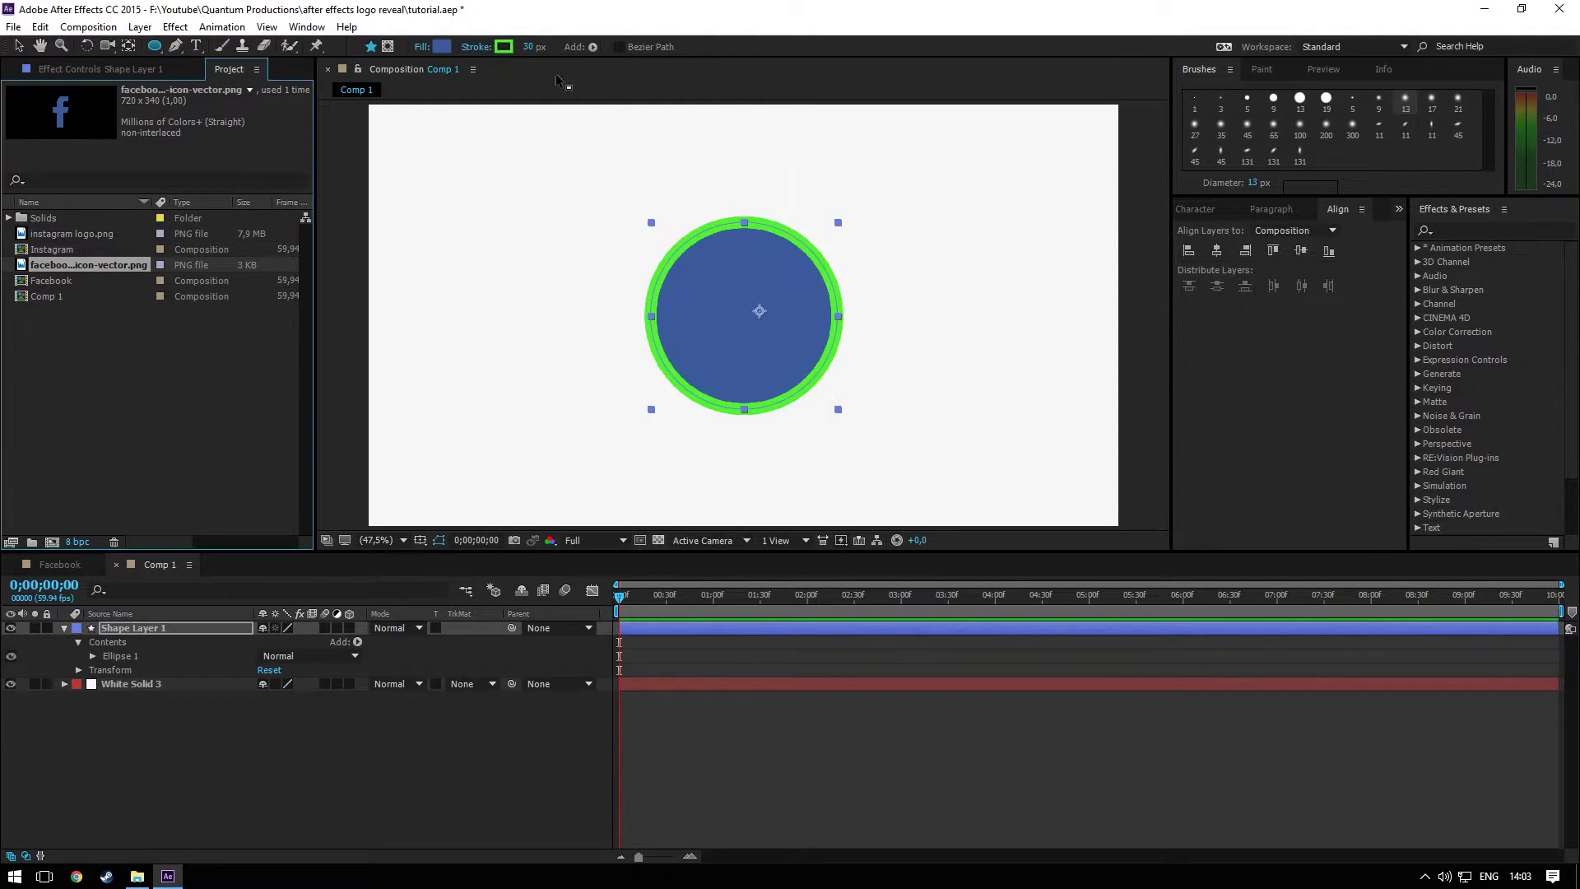
Give the circle a matching Facebook-blue stroke and shrink it slightly
{"action": "left_click", "coordinate": [511, 48]}
{"action": "left_click", "coordinate": [750, 249]}
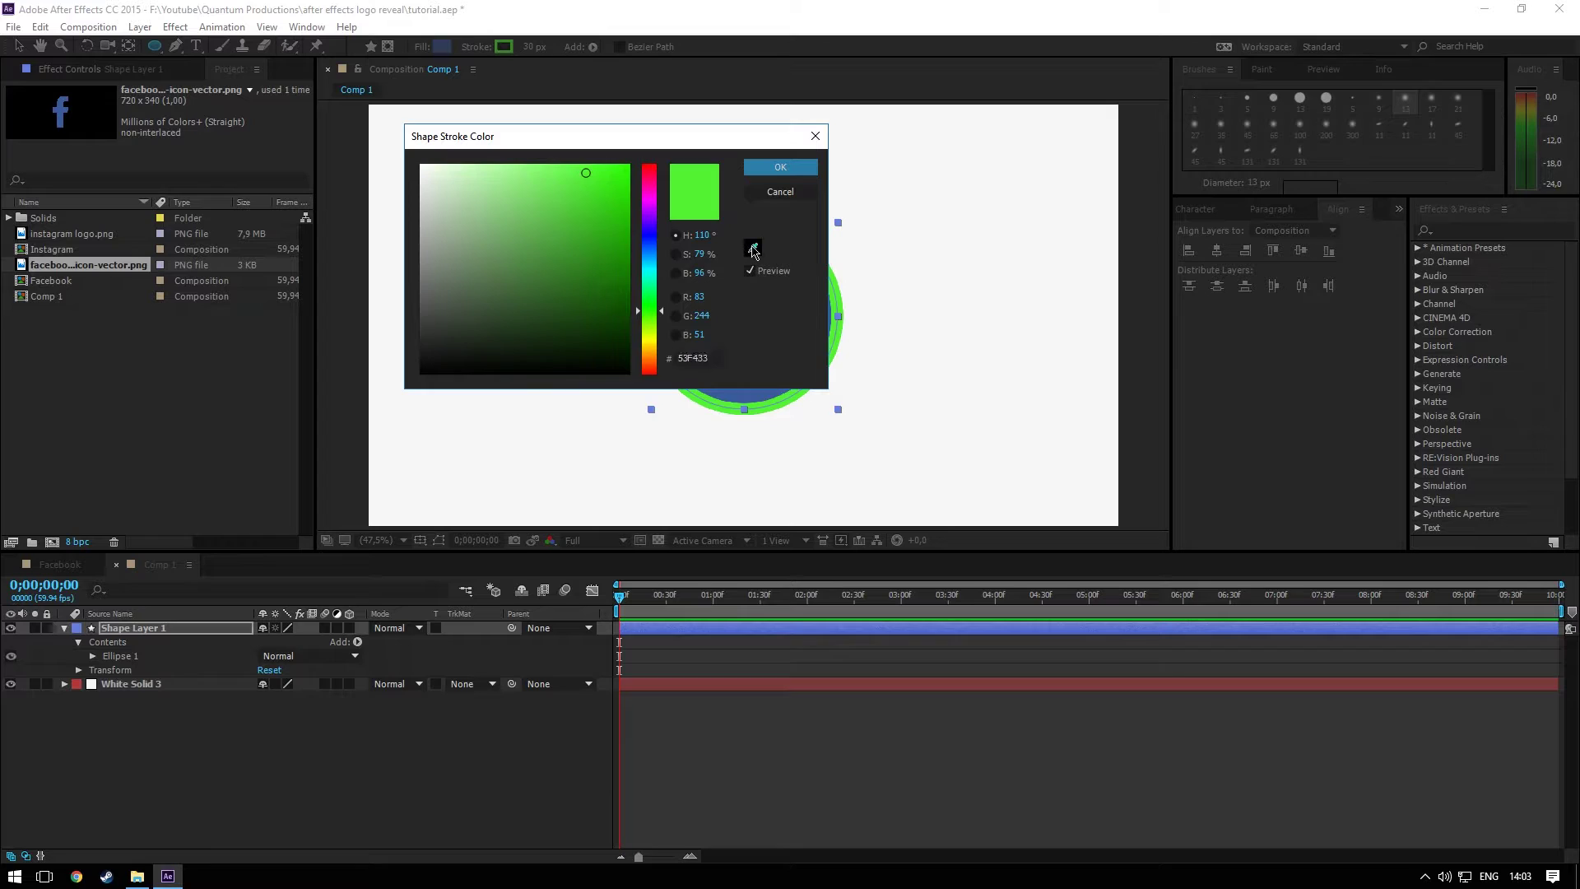
{"action": "left_click", "coordinate": [63, 112]}
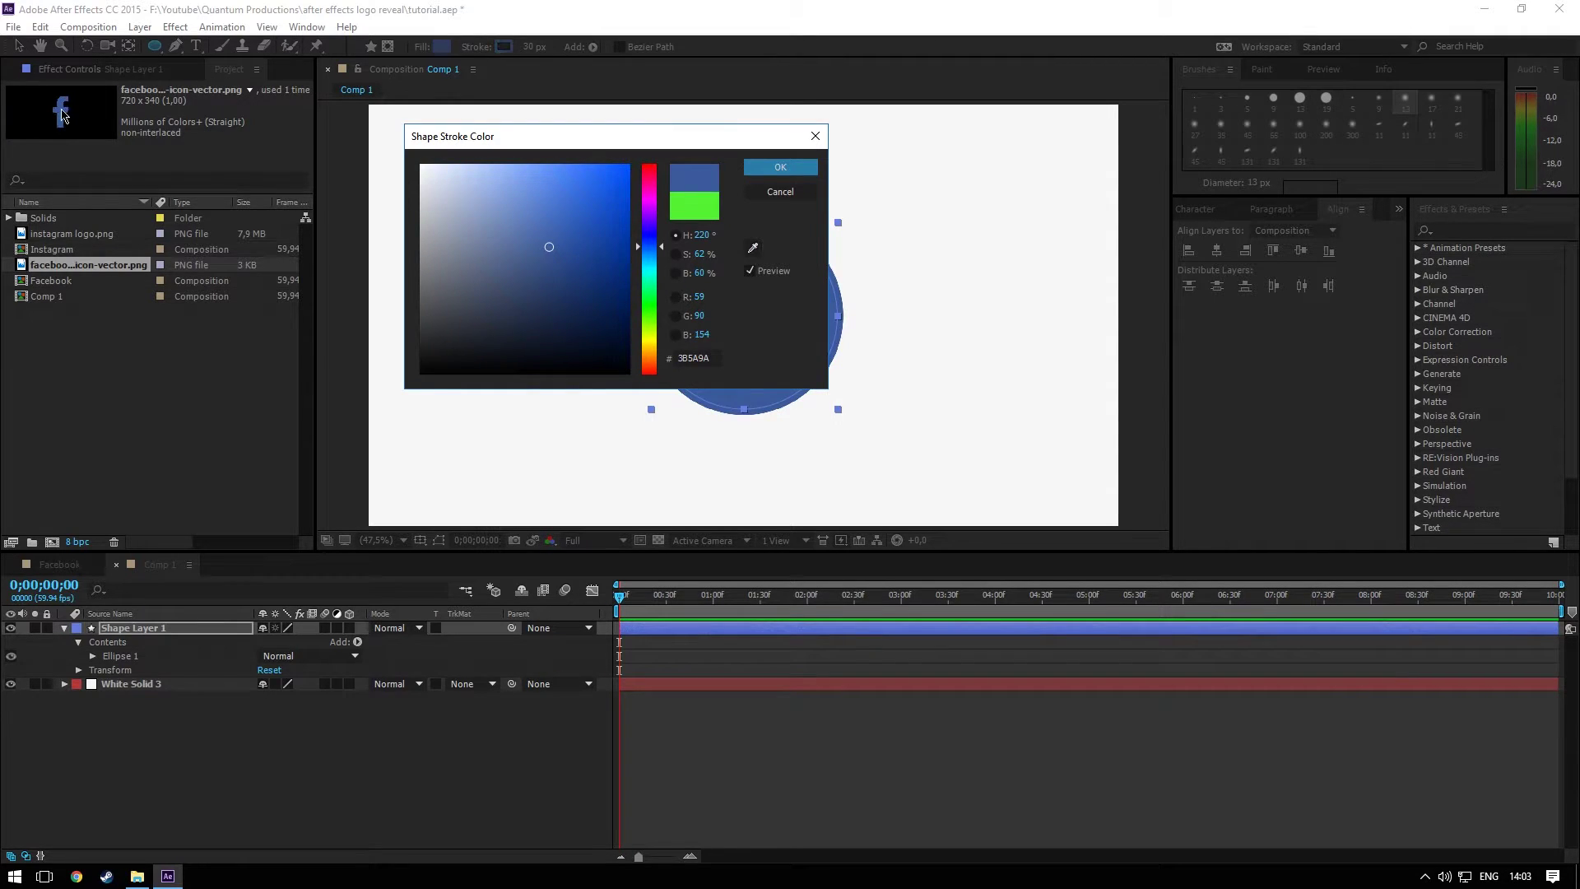
{"action": "left_click", "coordinate": [770, 168]}
{"action": "key", "text": "v"}
{"action": "mouse_move", "coordinate": [837, 229]}
{"action": "left_mouse_down"}
{"action": "mouse_move", "coordinate": [818, 243]}
{"action": "mouse_move", "coordinate": [828, 236]}
{"action": "left_mouse_up"}
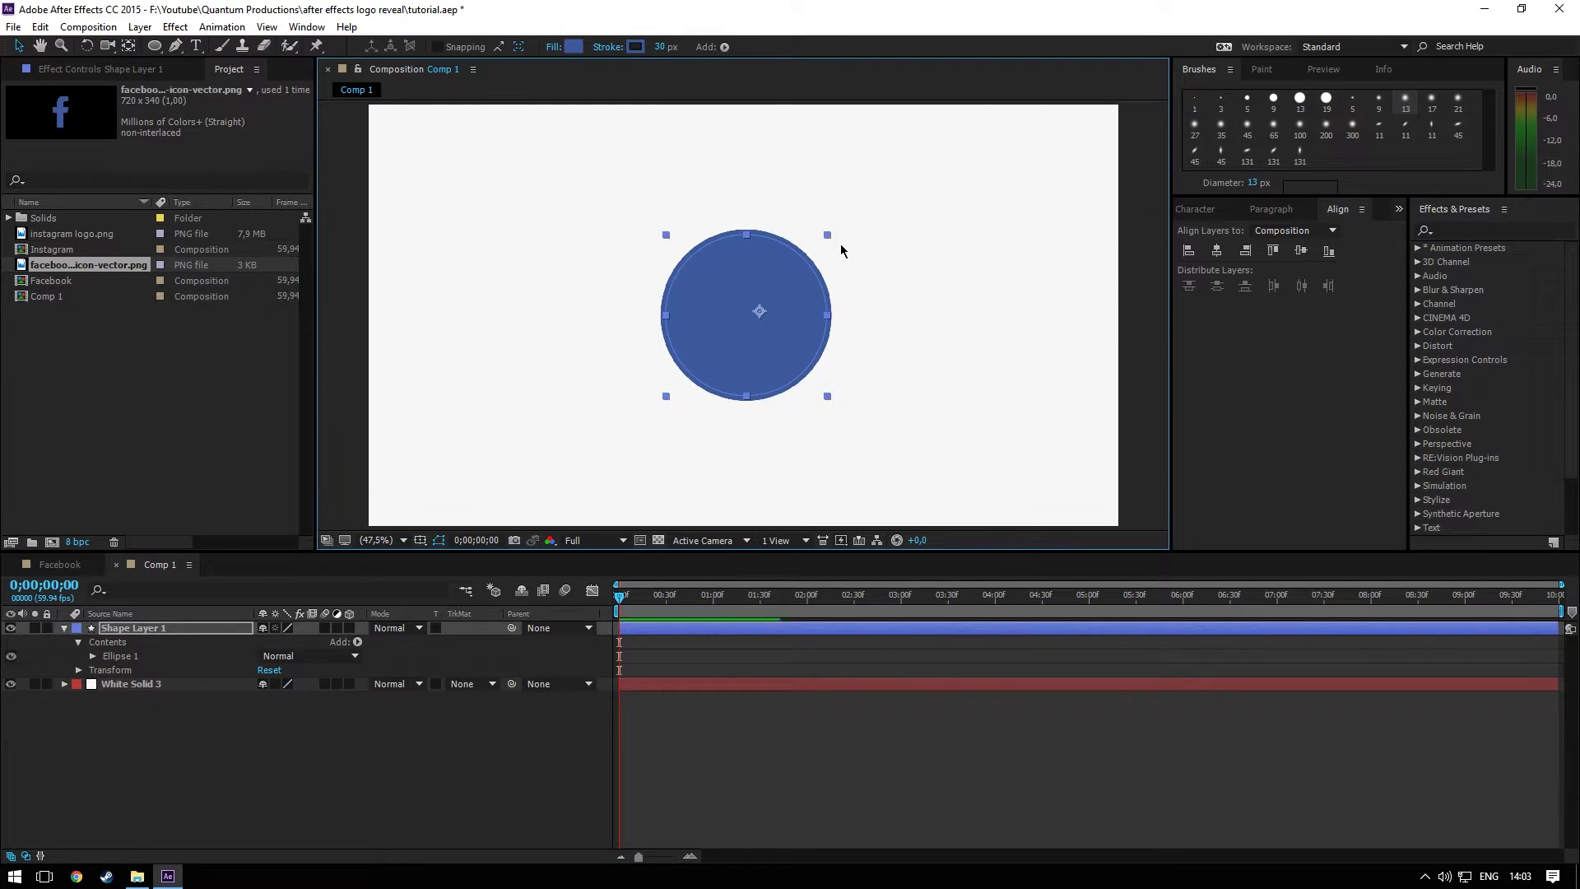
Centre the circle horizontally and add Trim Paths to the shape layer
{"action": "left_click", "coordinate": [1301, 252]}
{"action": "left_click", "coordinate": [1216, 251]}
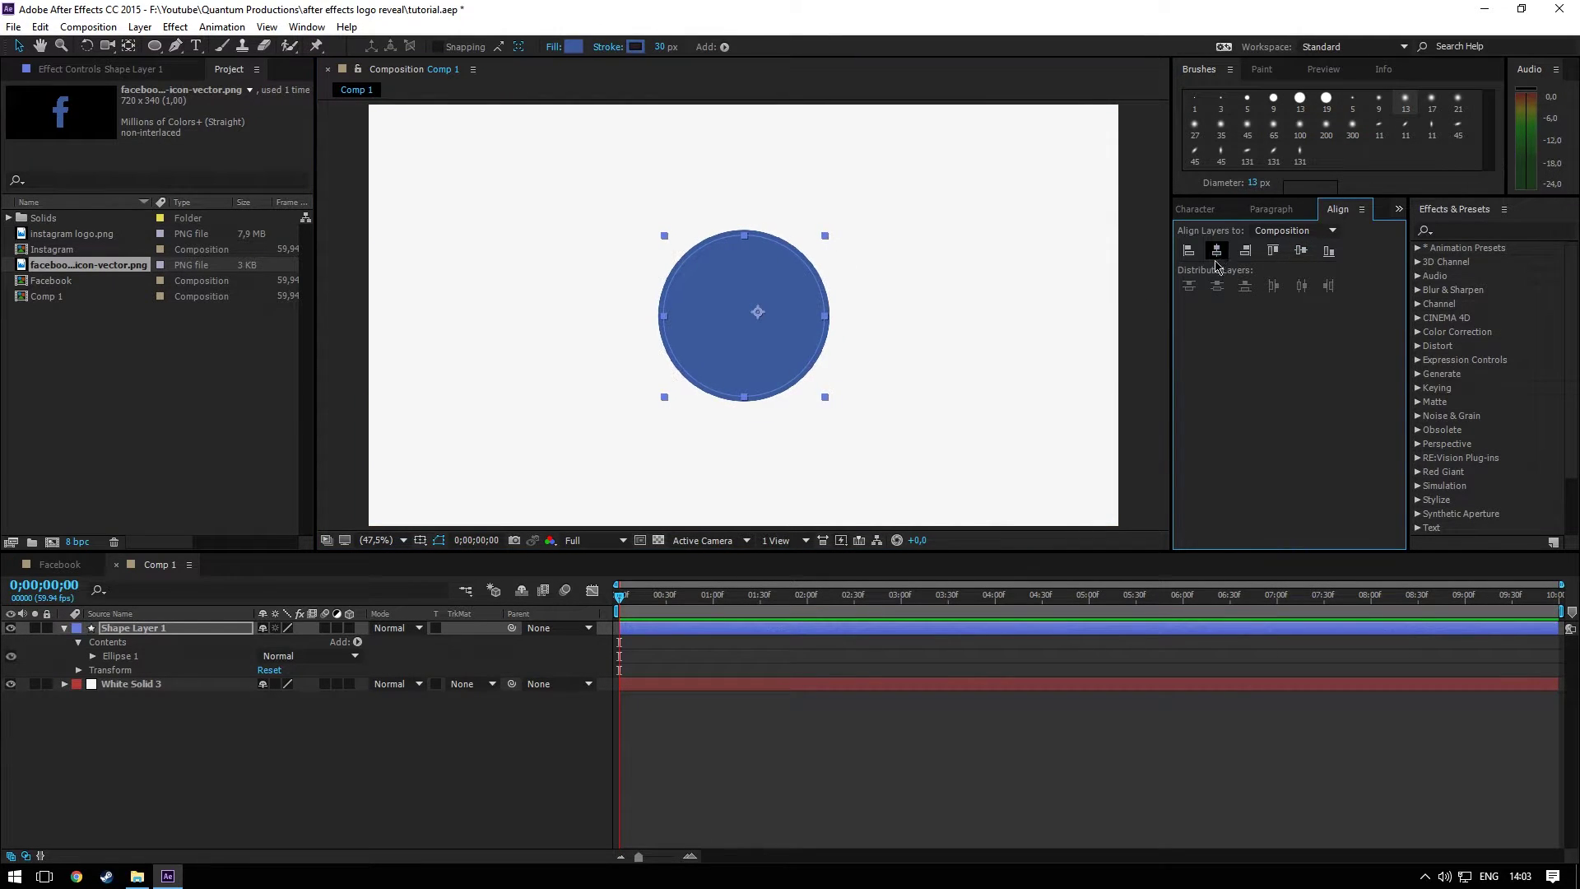
{"action": "left_click", "coordinate": [362, 652]}
{"action": "left_click", "coordinate": [357, 642]}
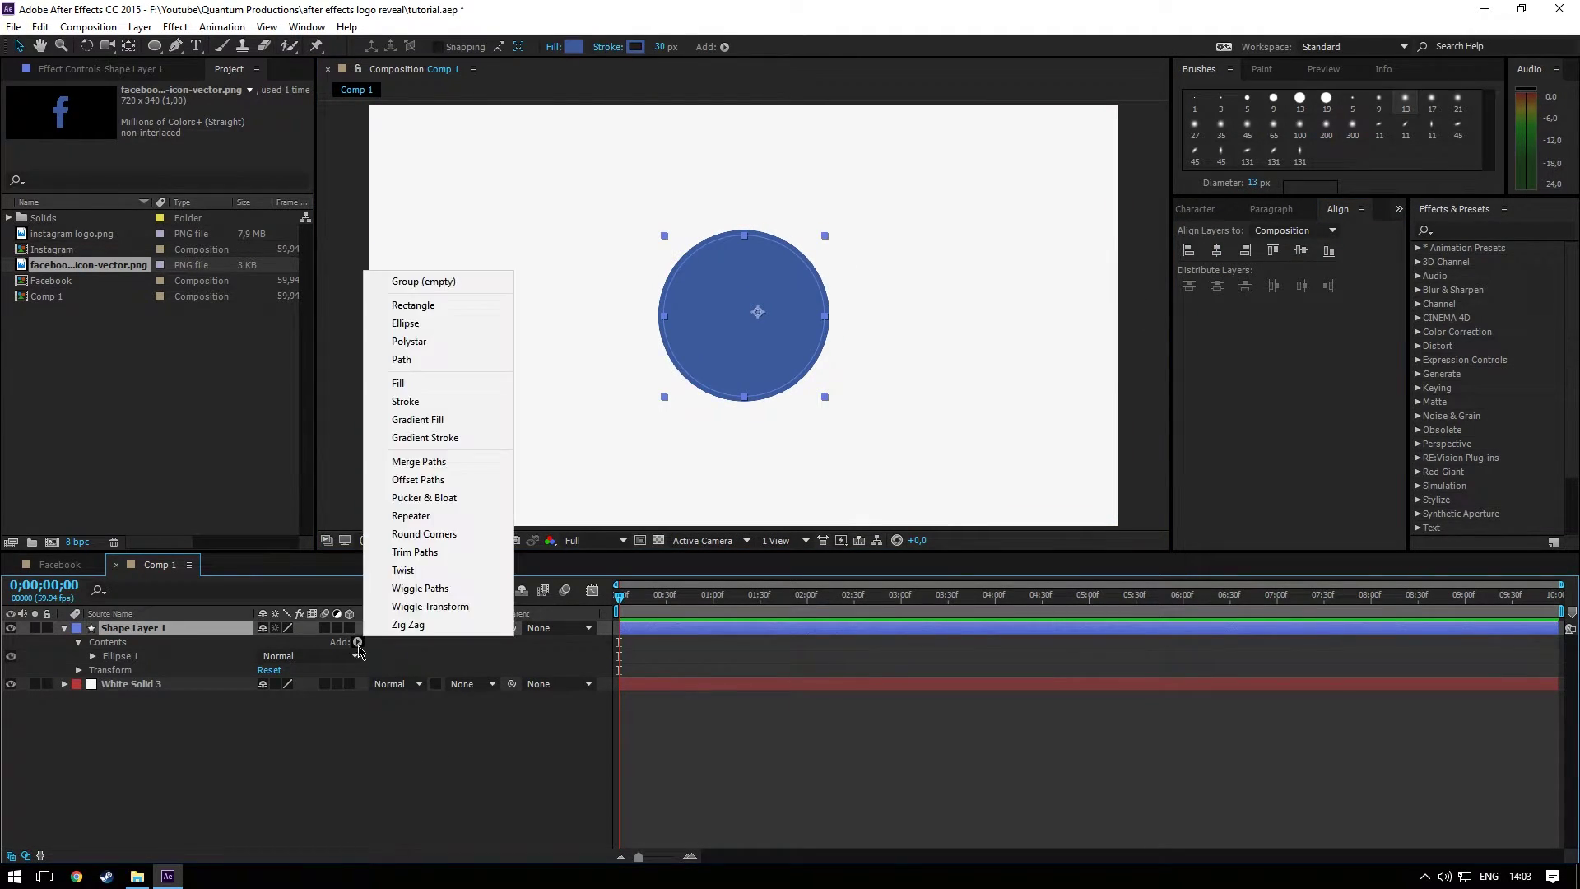
{"action": "left_click", "coordinate": [400, 551]}
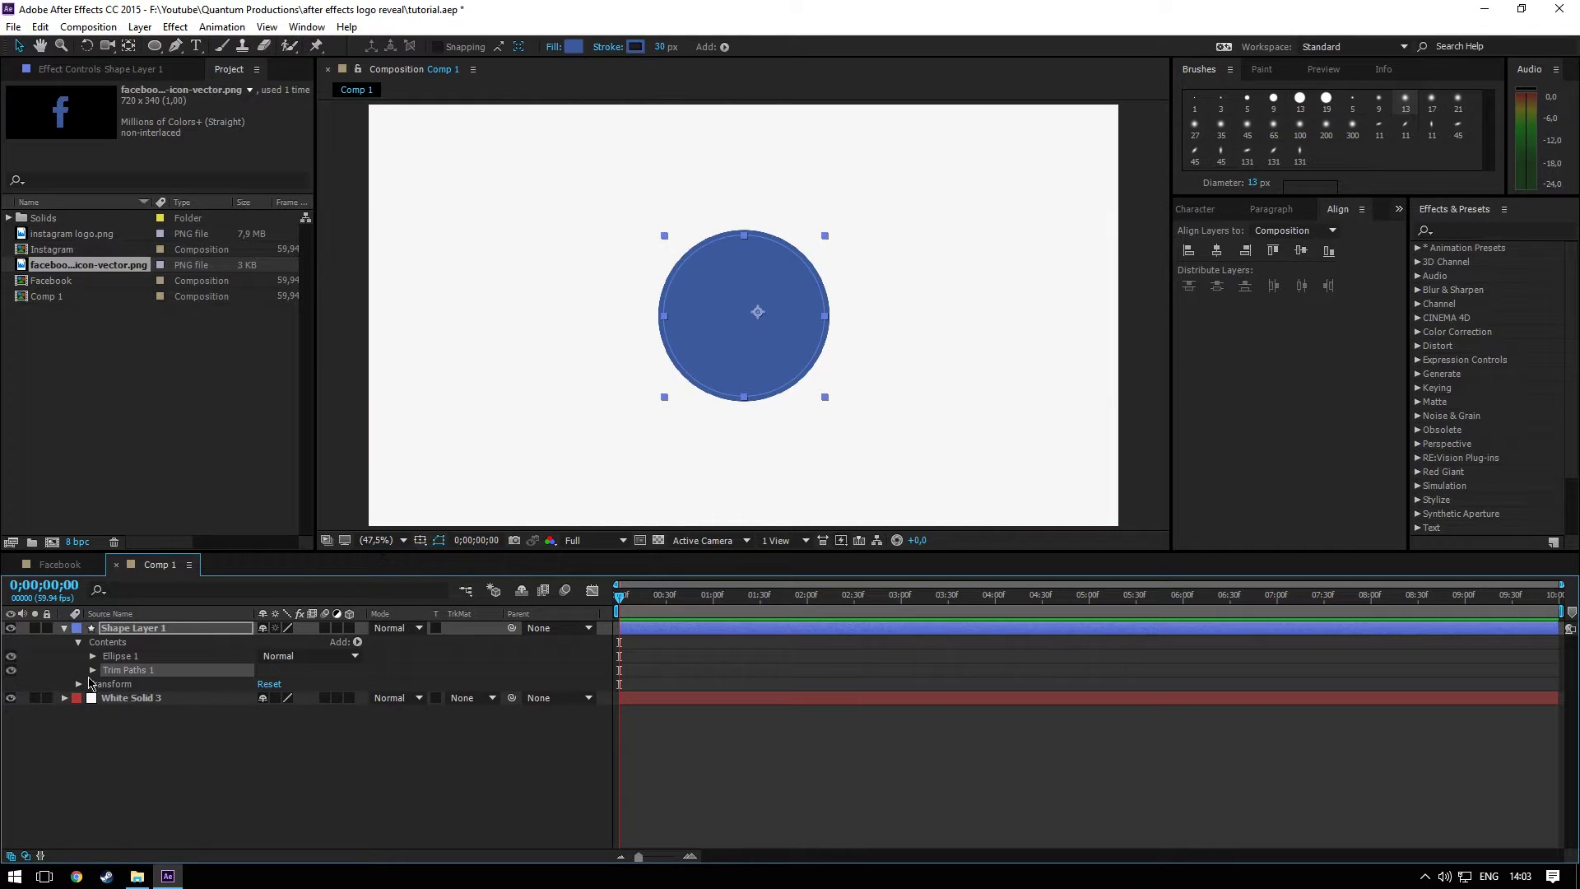
Set Trim Paths Start to 100% at the first frame
{"action": "left_click", "coordinate": [93, 670]}
{"action": "left_click", "coordinate": [268, 684]}
{"action": "type", "text": "100"}
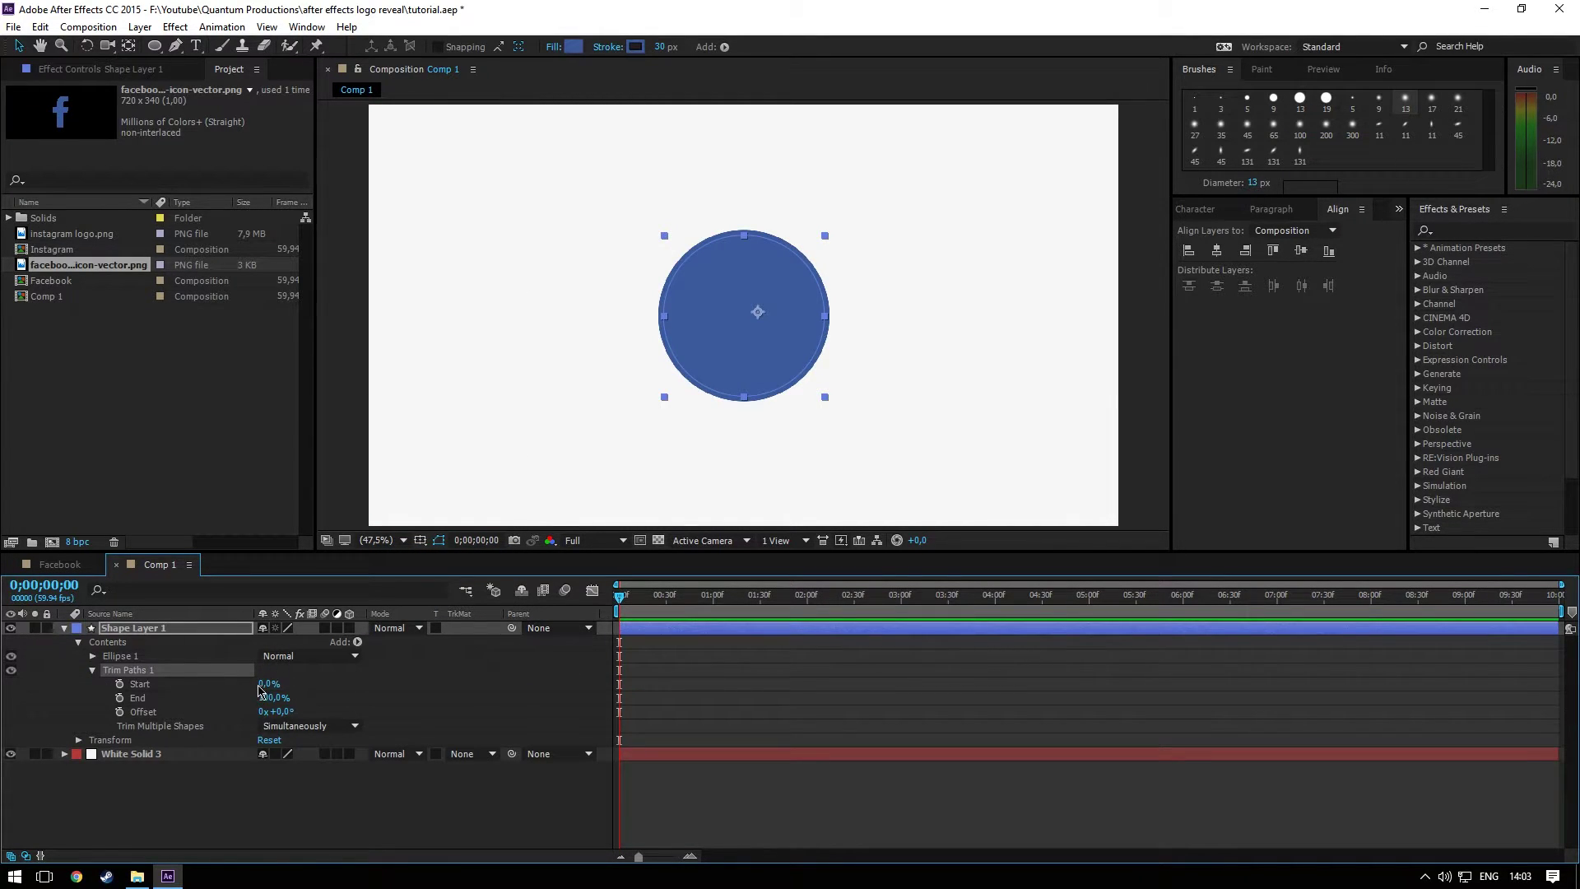
{"action": "key", "text": "Return"}
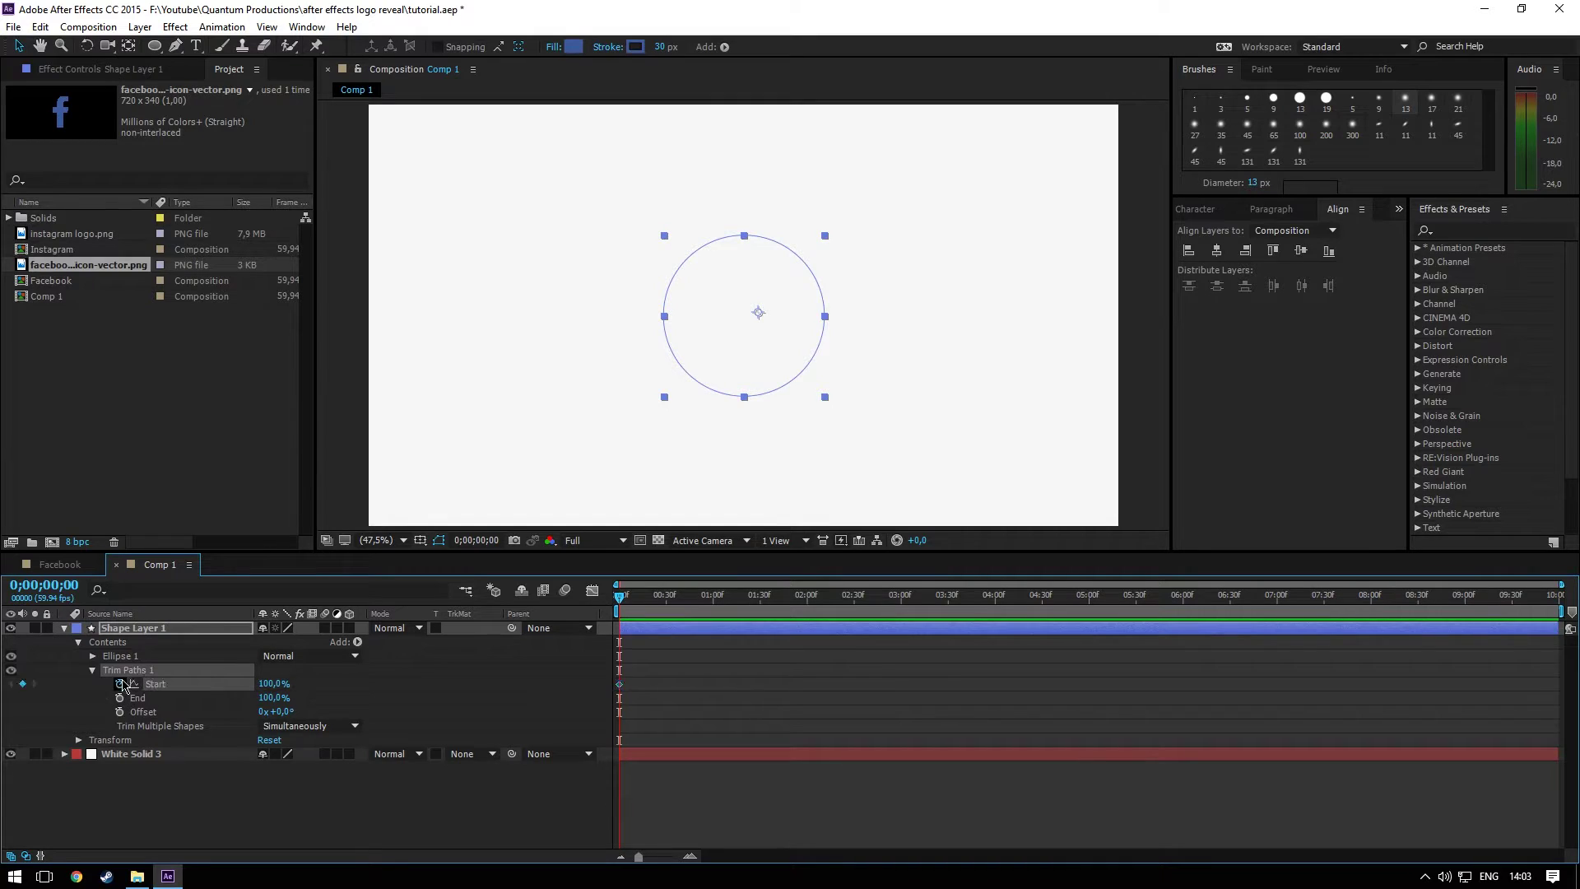
At about two seconds, set Start to 0% to keyframe the draw-on
{"action": "left_click_drag", "start_coordinate": [627, 618], "coordinate": [788, 687]}
{"action": "left_click", "coordinate": [272, 684]}
{"action": "type", "text": "0"}
{"action": "key", "text": "Return"}
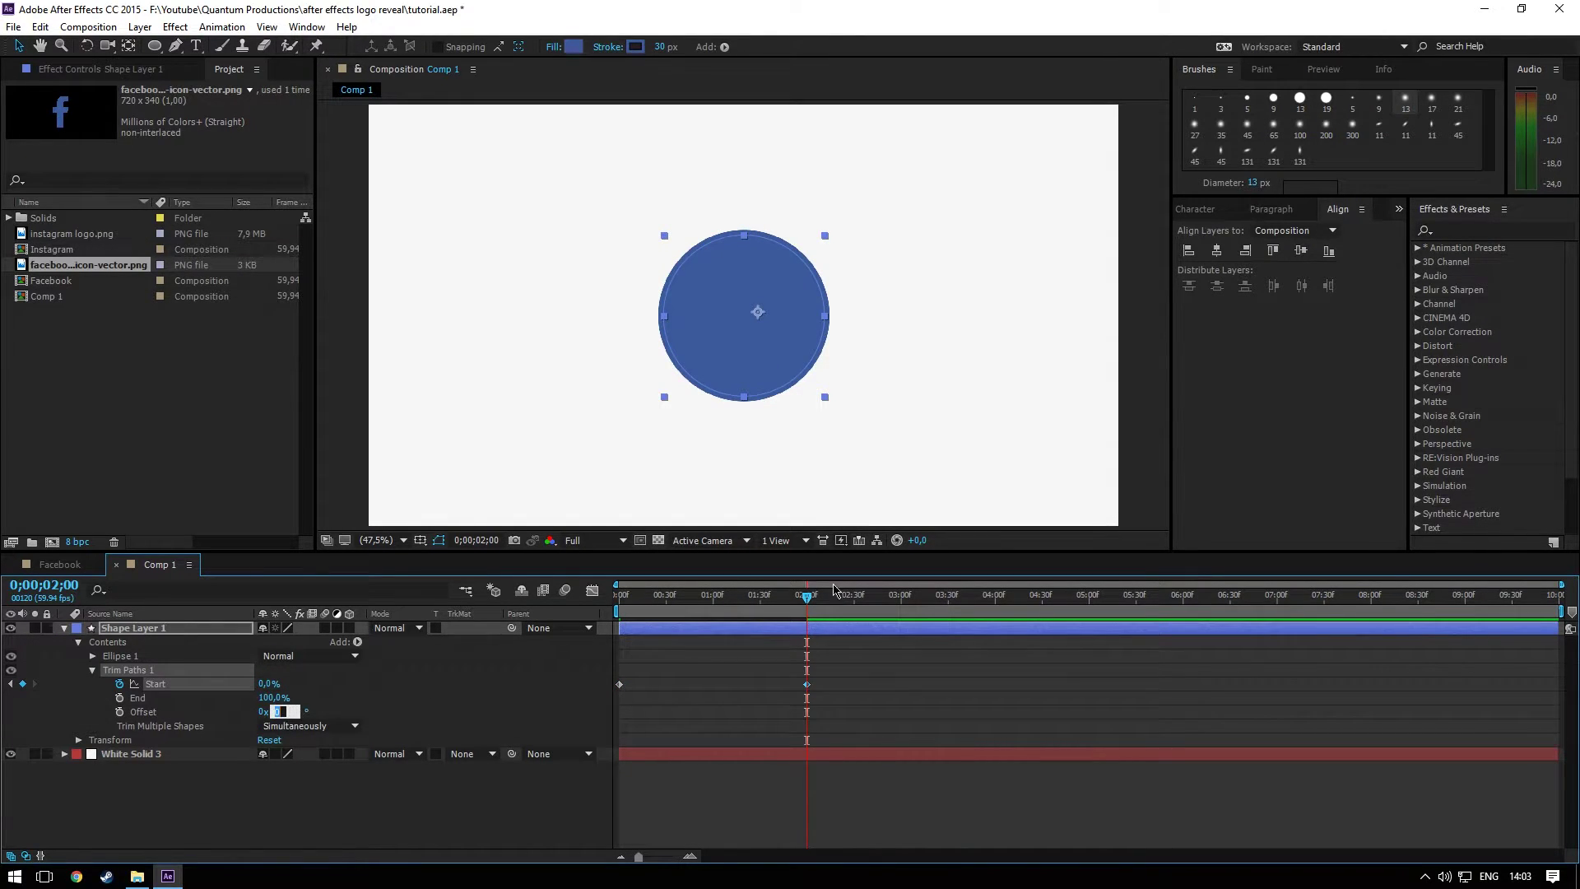
Keyframe Trim Paths Offset from -200° at 0 seconds to 250° at 2 seconds
{"action": "left_click", "coordinate": [119, 713]}
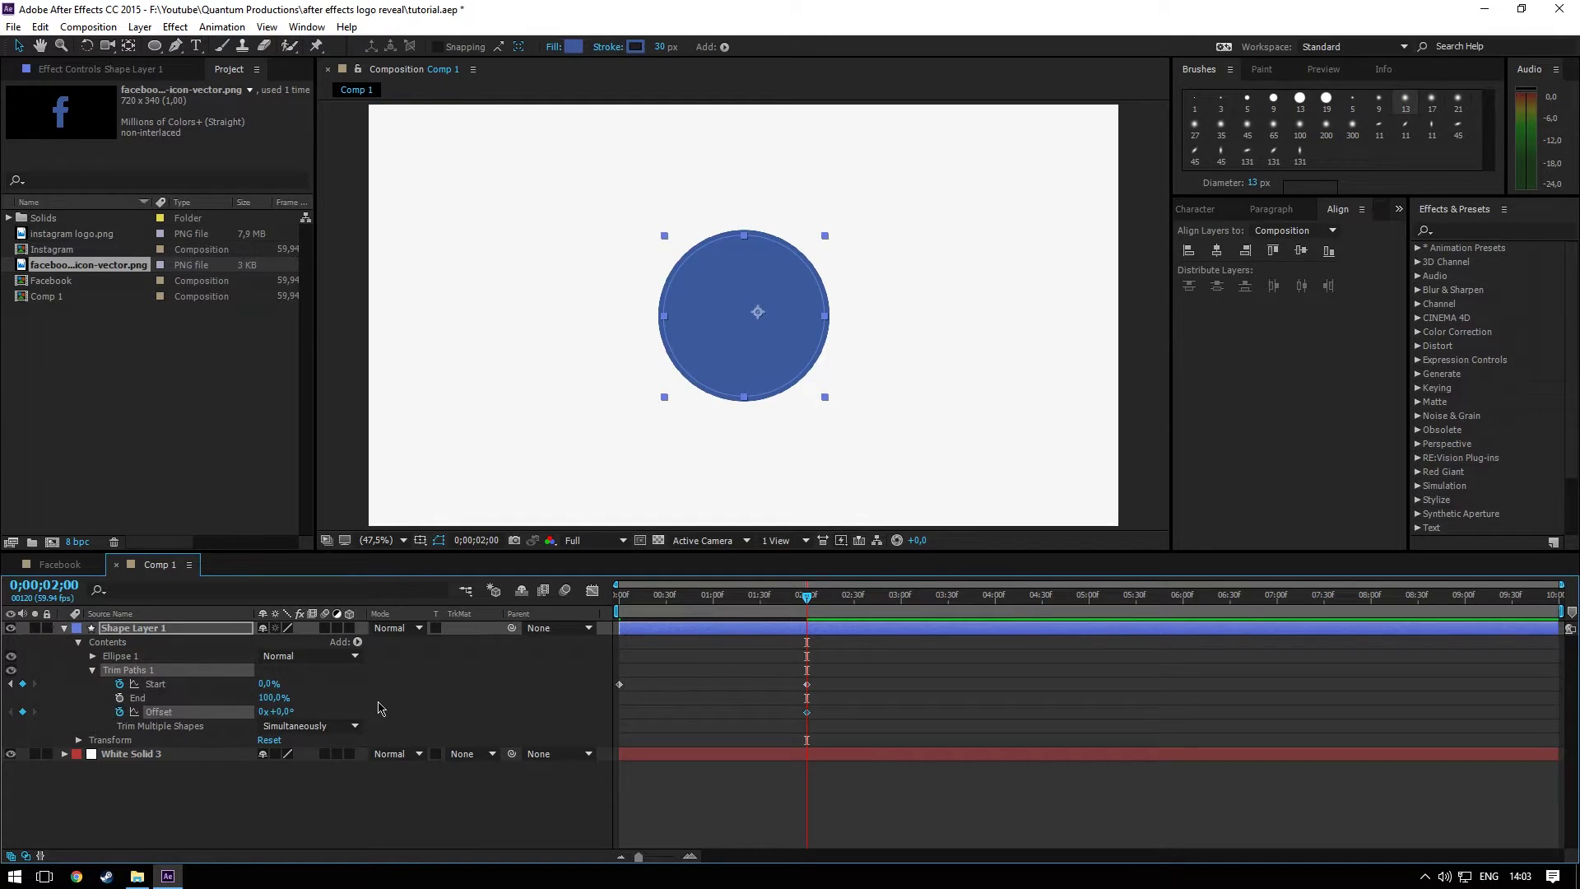
{"action": "key", "text": "F2"}
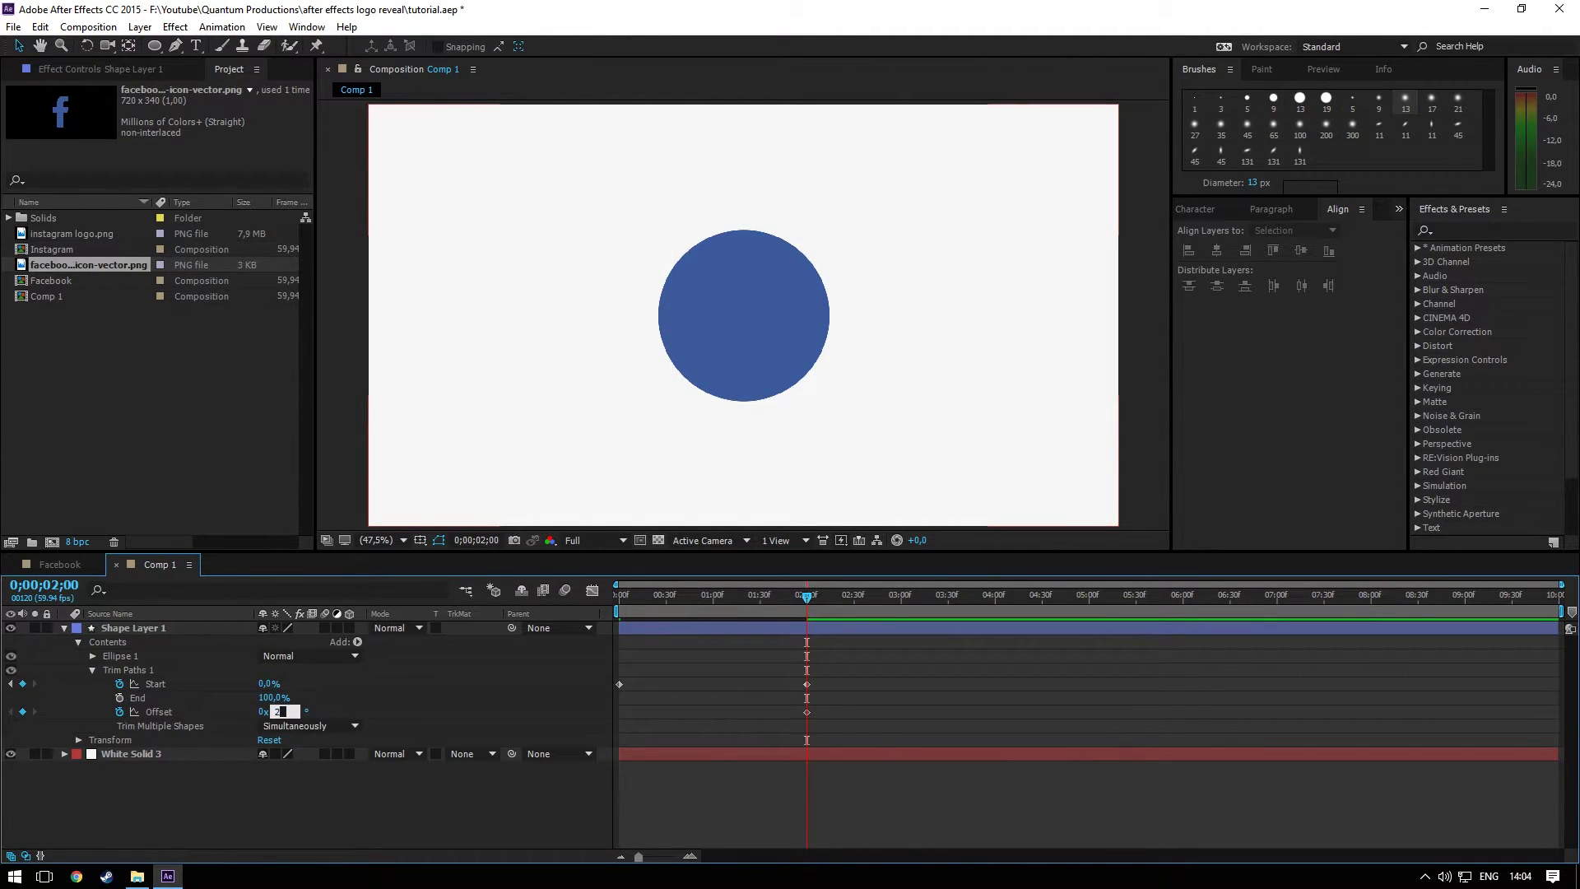
{"action": "key", "text": "Return"}
{"action": "key", "text": "Home"}
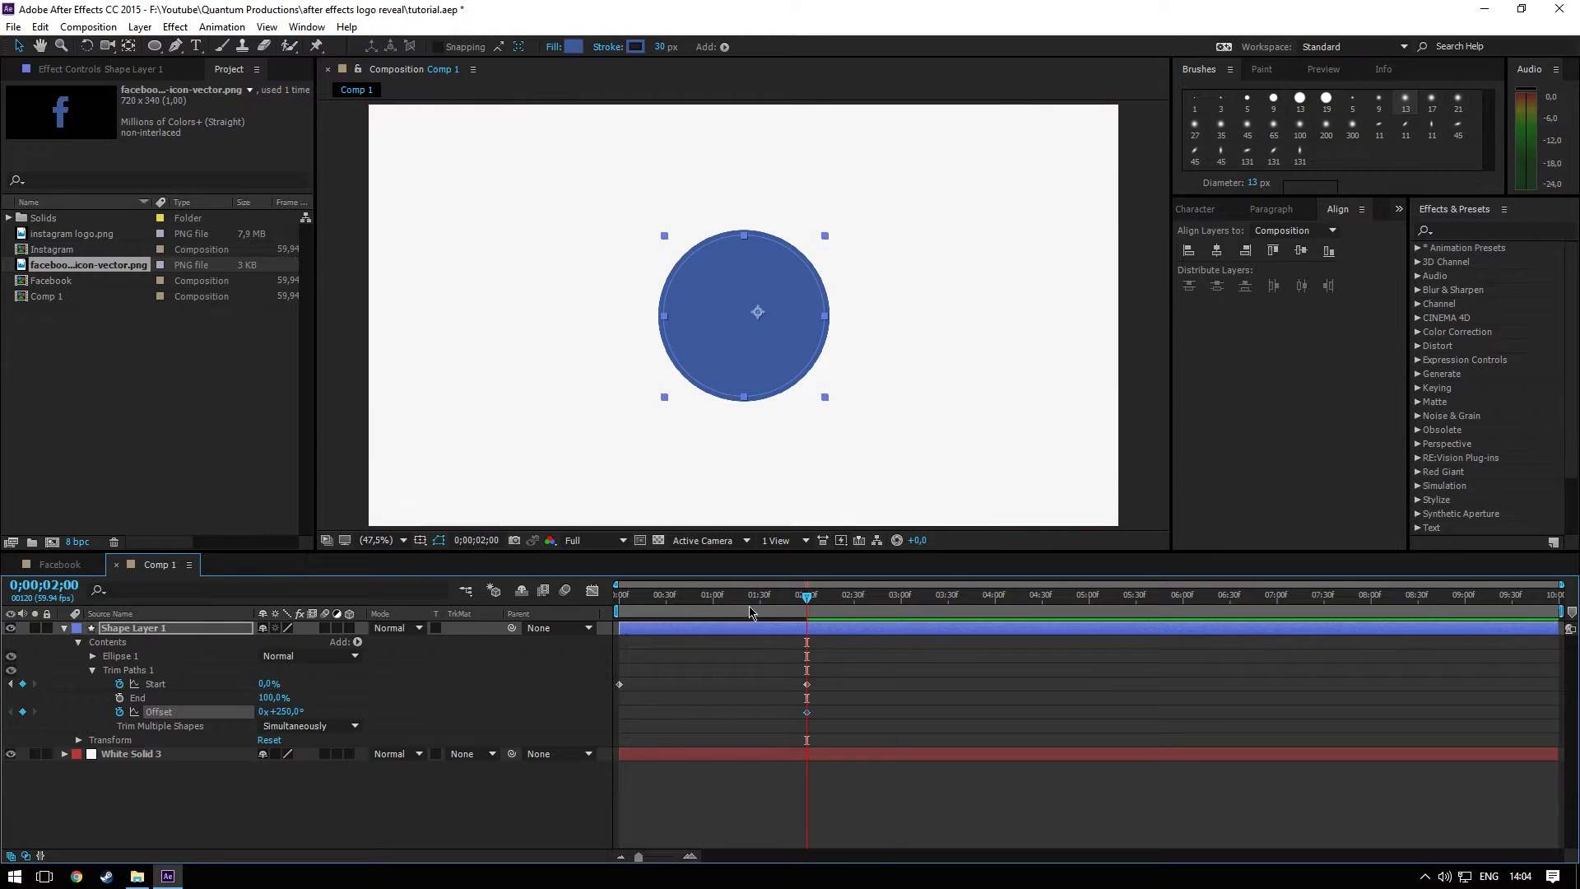
{"action": "left_click", "coordinate": [283, 711]}
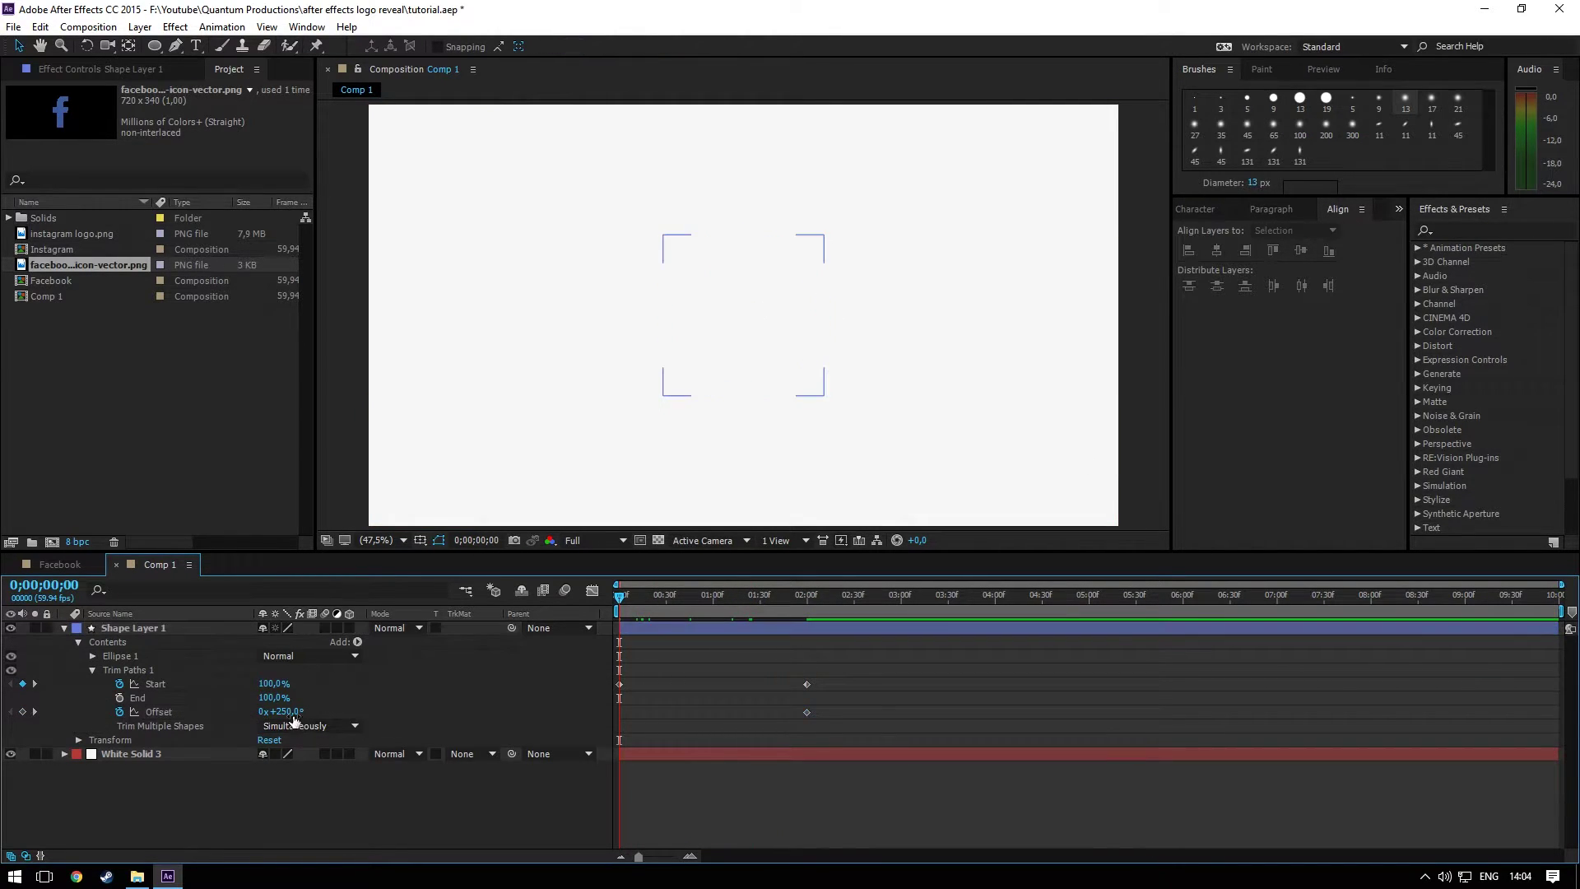
{"action": "type", "text": "-200"}
{"action": "key", "text": "Return"}
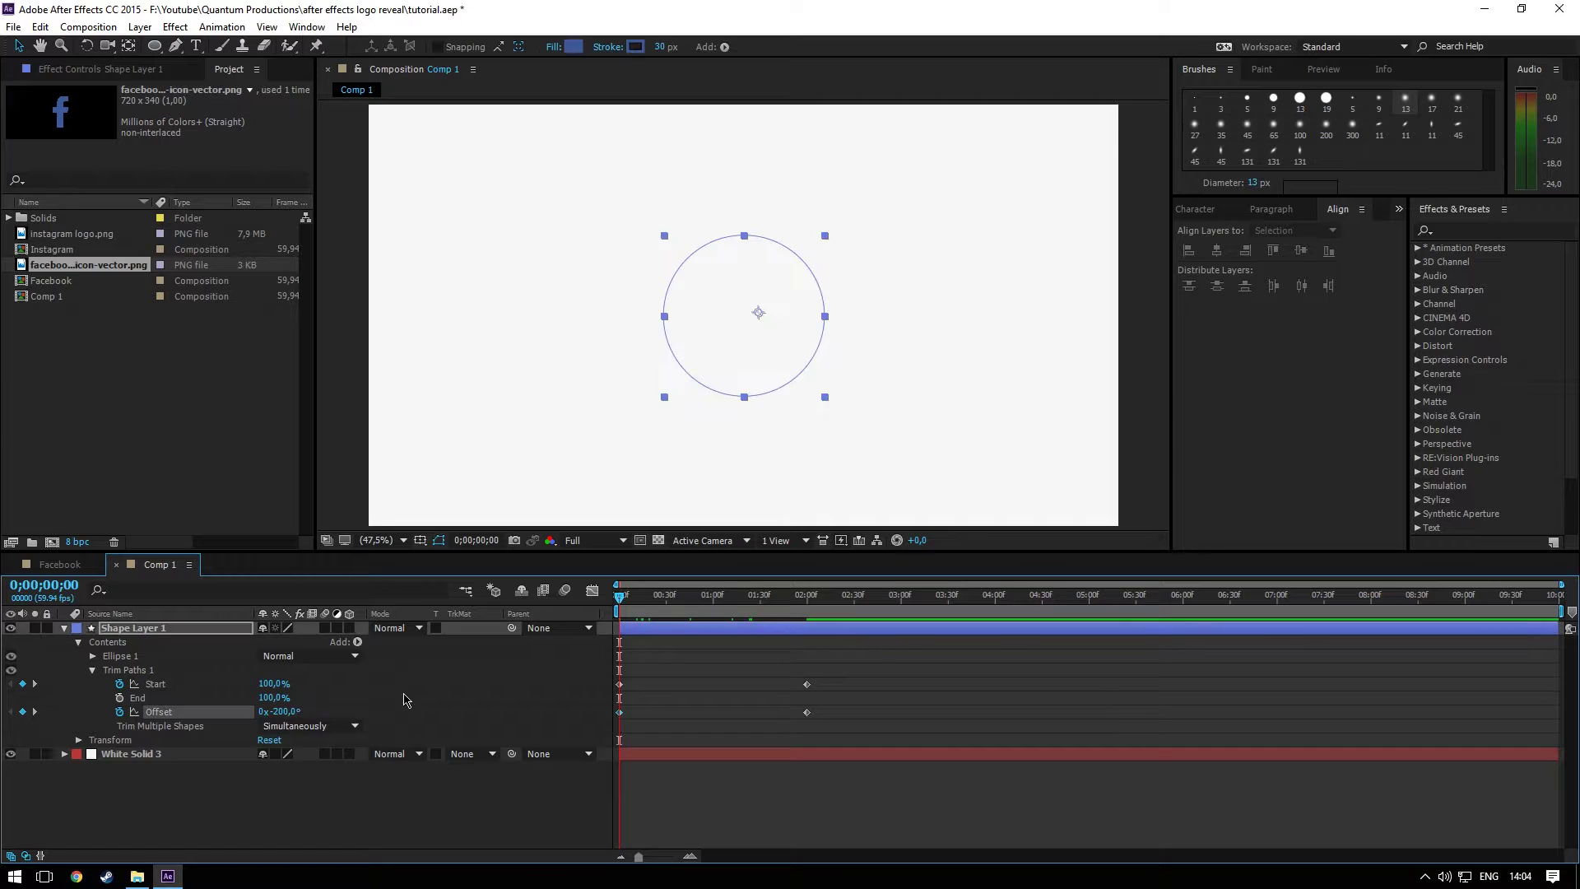
Preview the spinning reveal and select all Start and Offset keyframes
{"action": "key", "text": "space"}
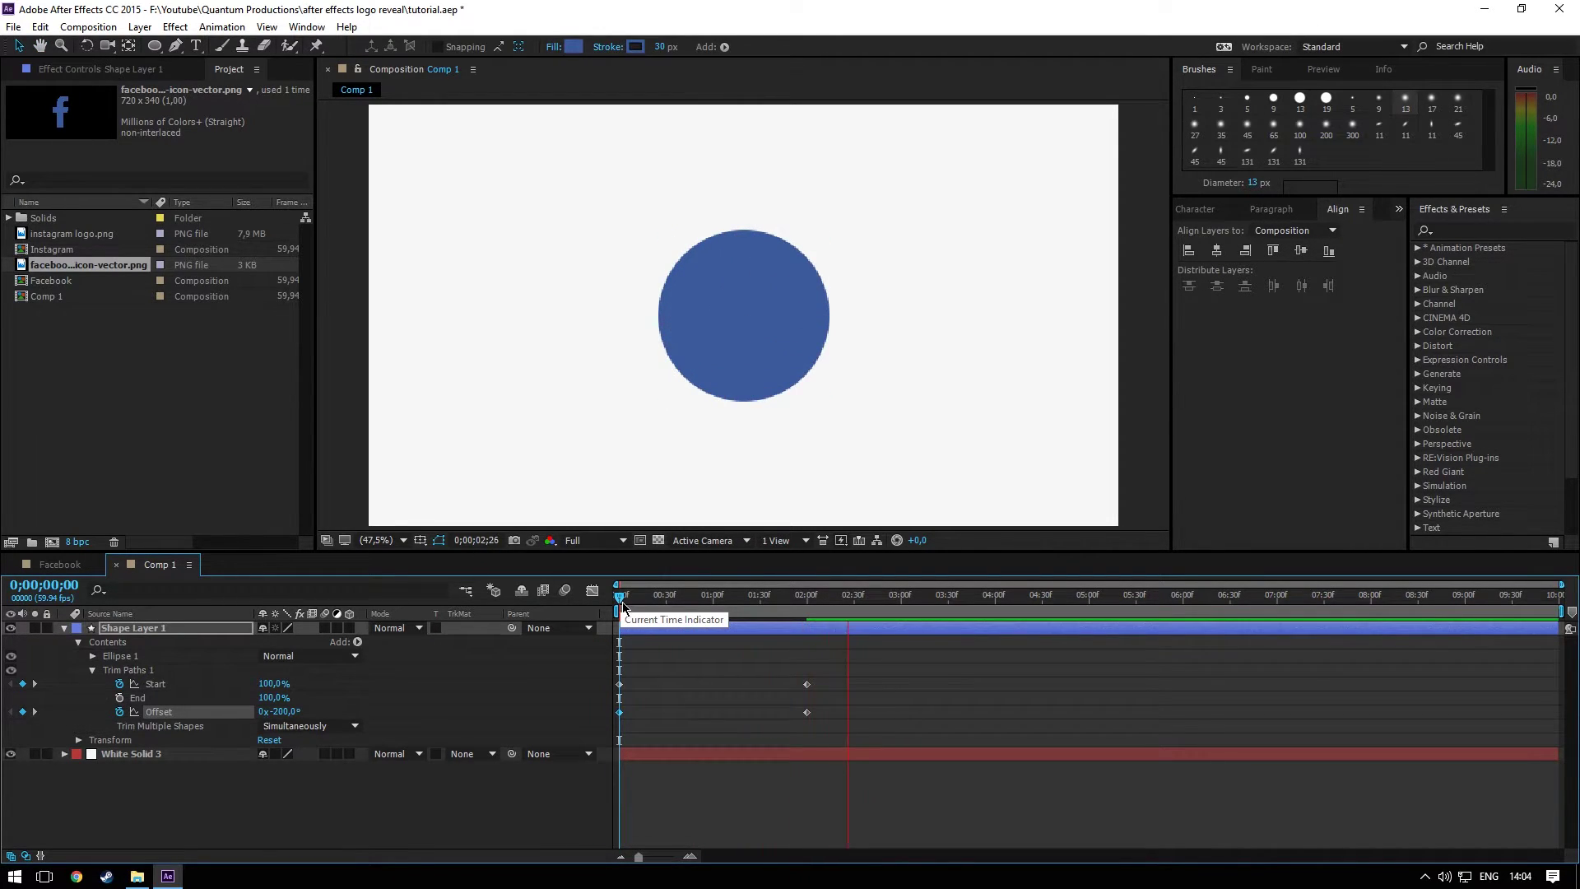
{"action": "left_click_drag", "start_coordinate": [623, 600], "coordinate": [629, 601]}
{"action": "left_click_drag", "start_coordinate": [871, 659], "coordinate": [604, 731]}
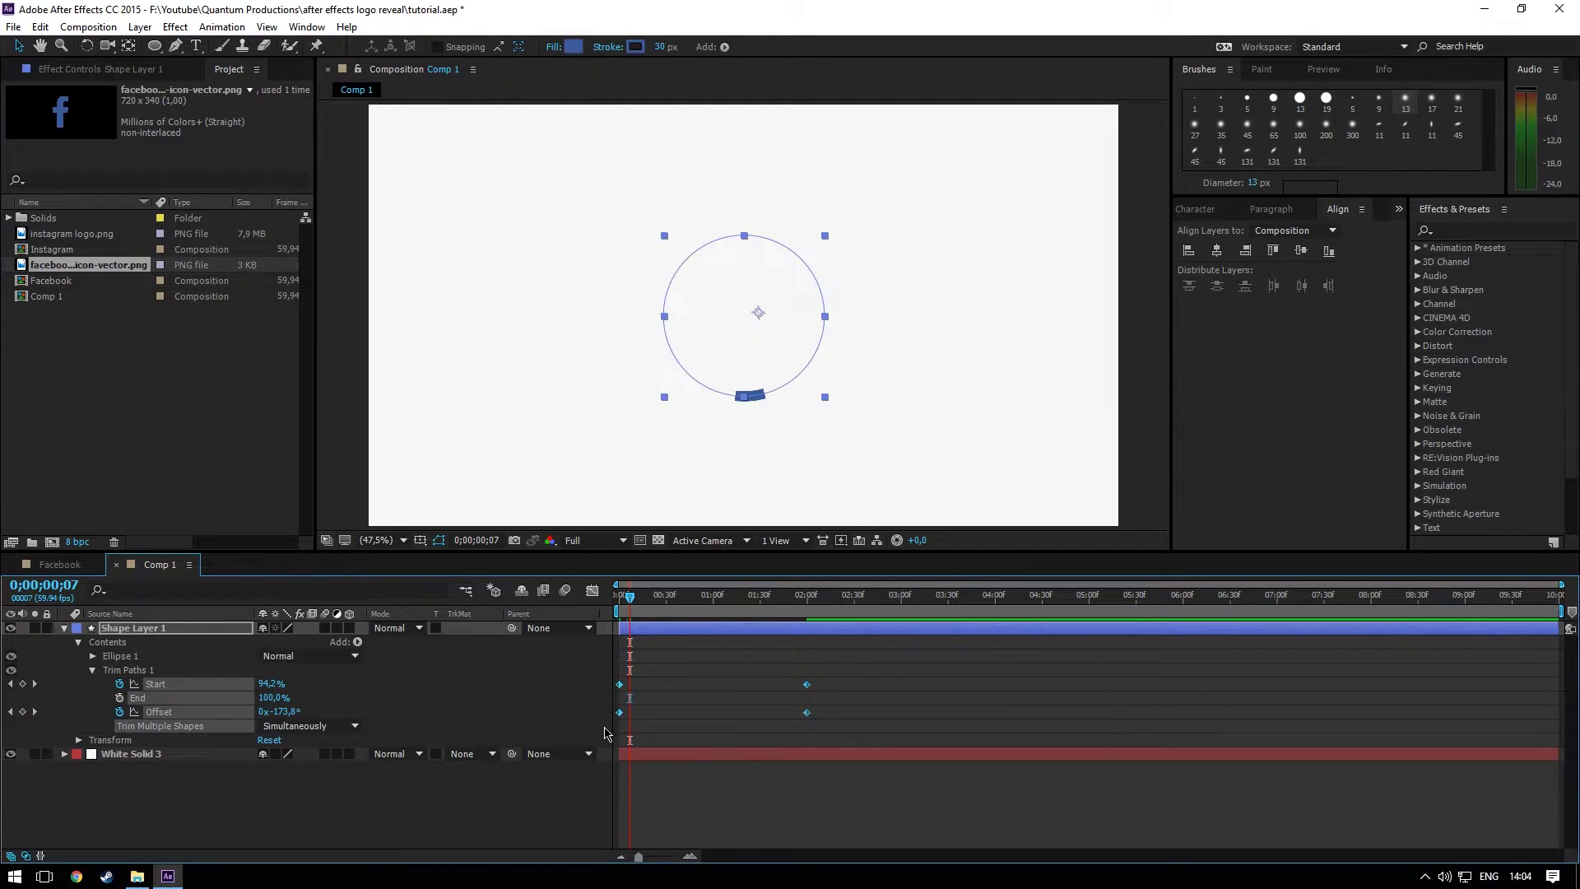
Easy Ease the keyframes and pull the speed handles so the reveal starts fast
{"action": "key", "text": "F9"}
{"action": "left_click", "coordinate": [592, 590]}
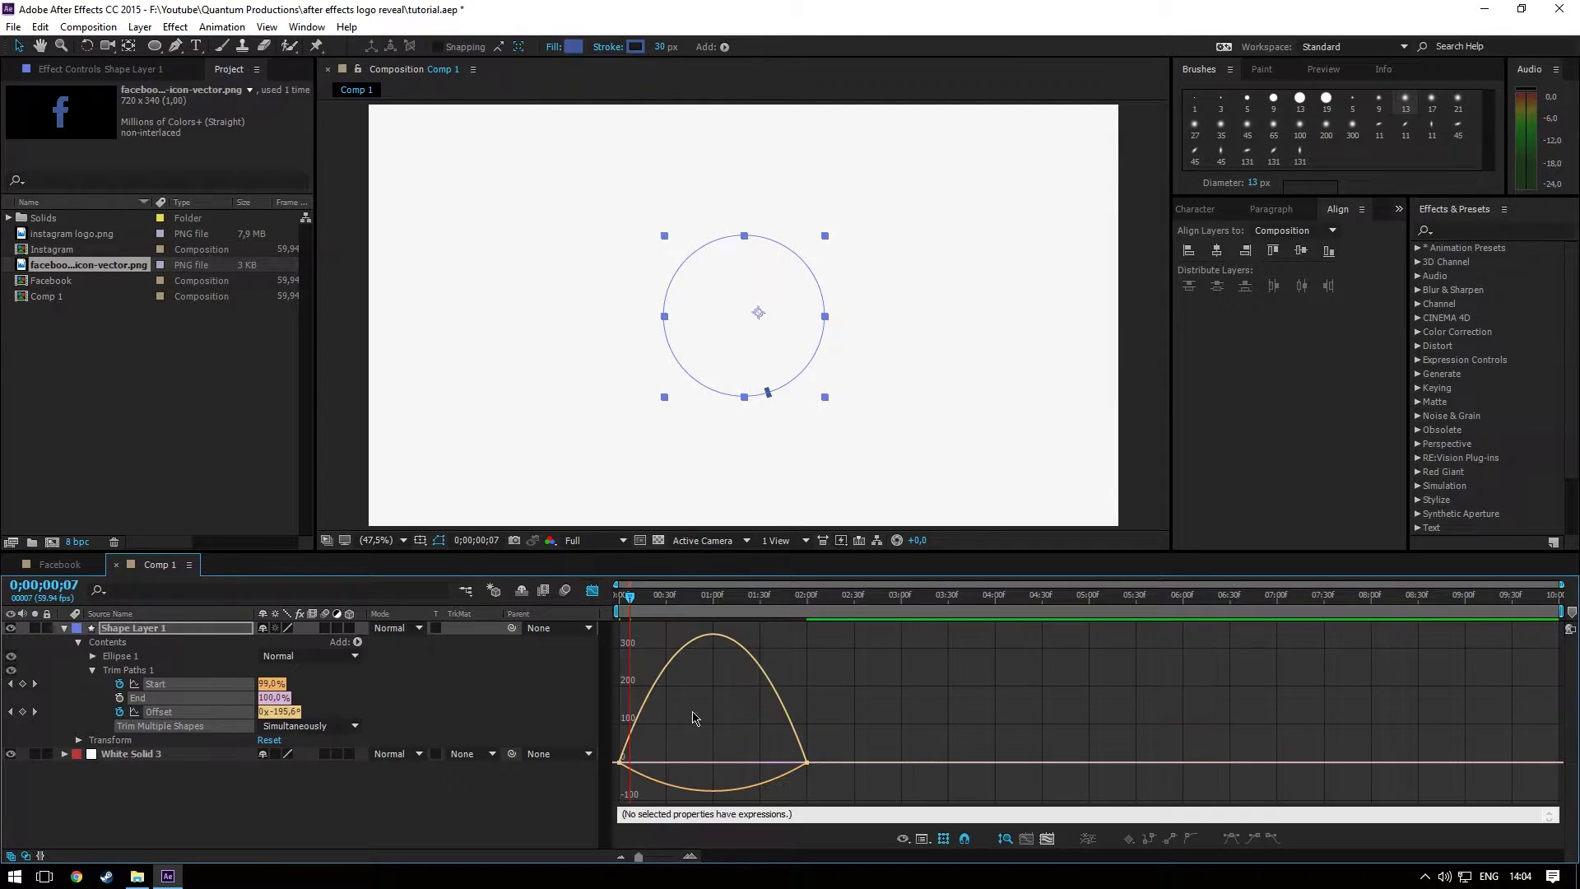
{"action": "left_click_drag", "start_coordinate": [880, 728], "coordinate": [619, 781]}
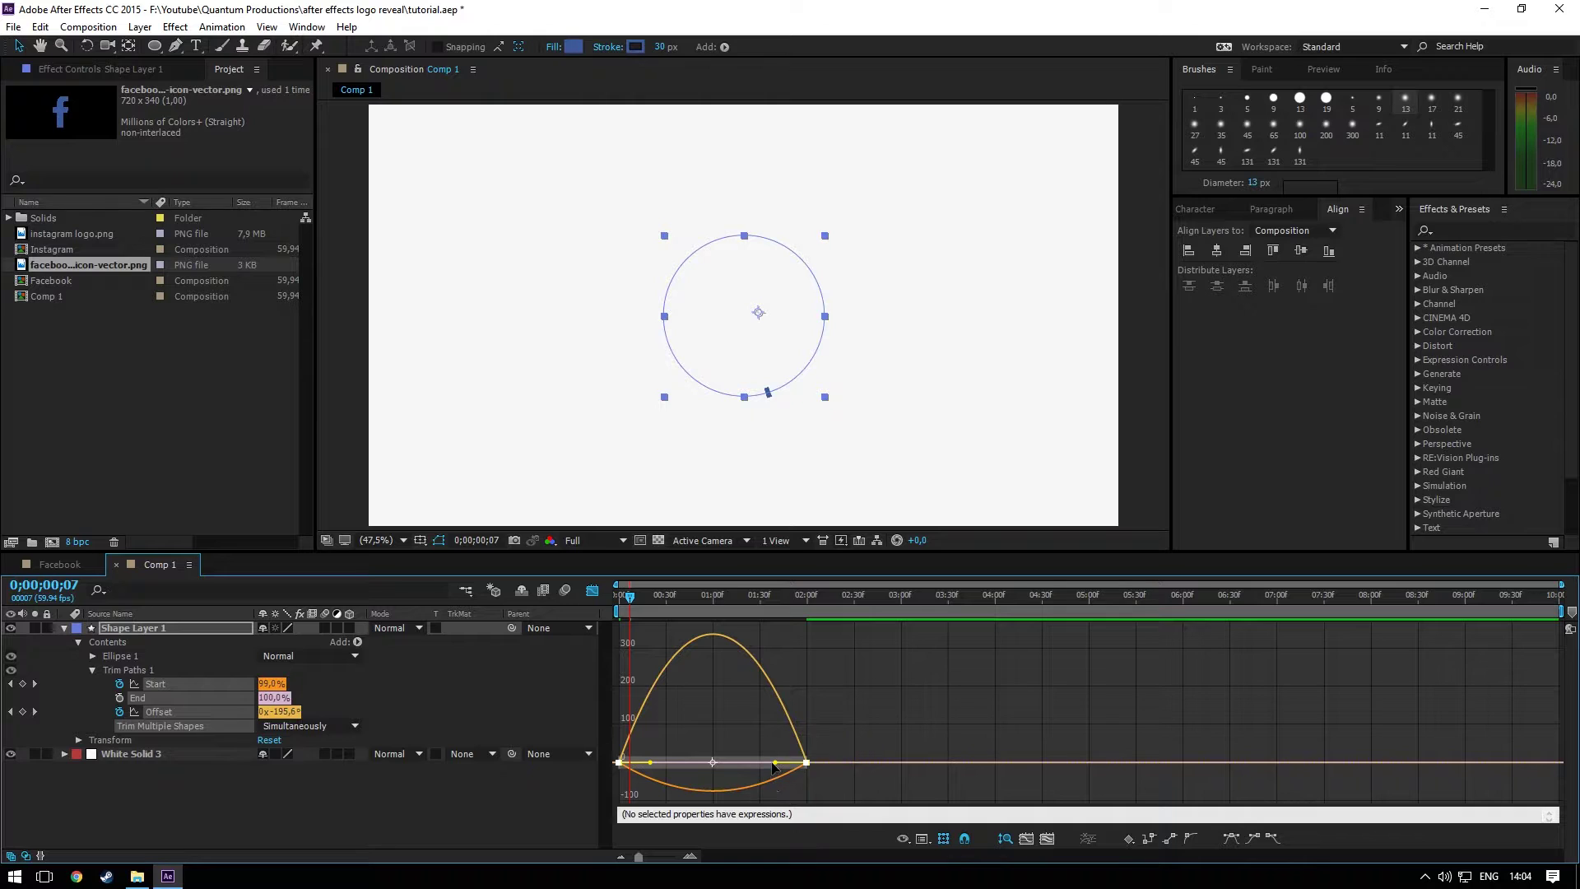
{"action": "left_click_drag", "start_coordinate": [776, 763], "coordinate": [687, 768]}
{"action": "left_click", "coordinate": [593, 590]}
Play back the eased circle reveal from the first frame
{"action": "key", "text": "Home"}
{"action": "key", "text": "space"}
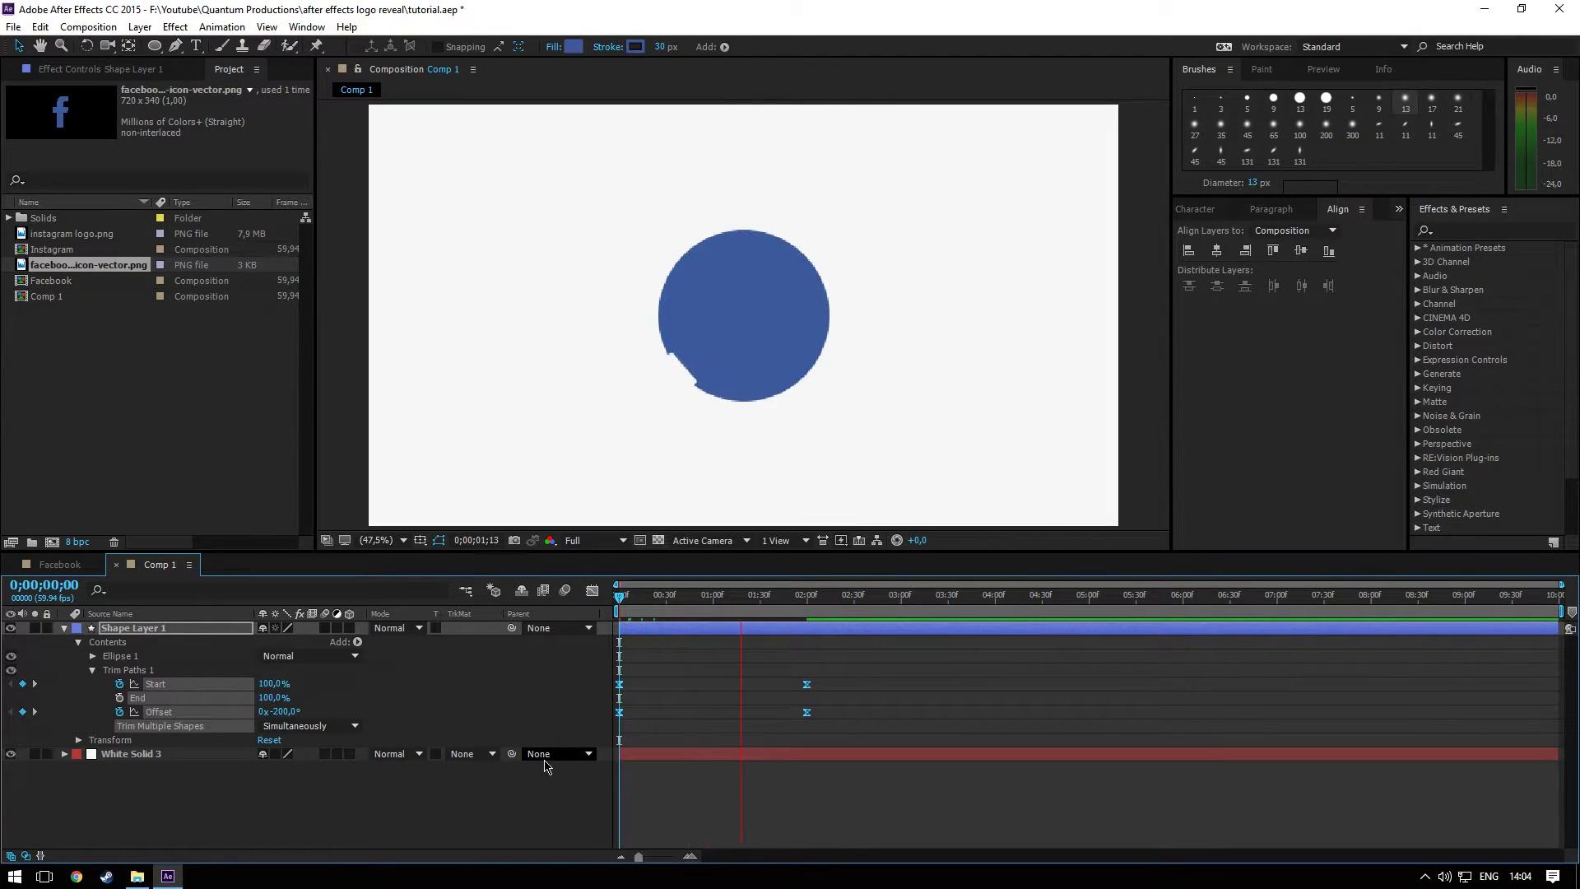
{"action": "key", "text": "space"}
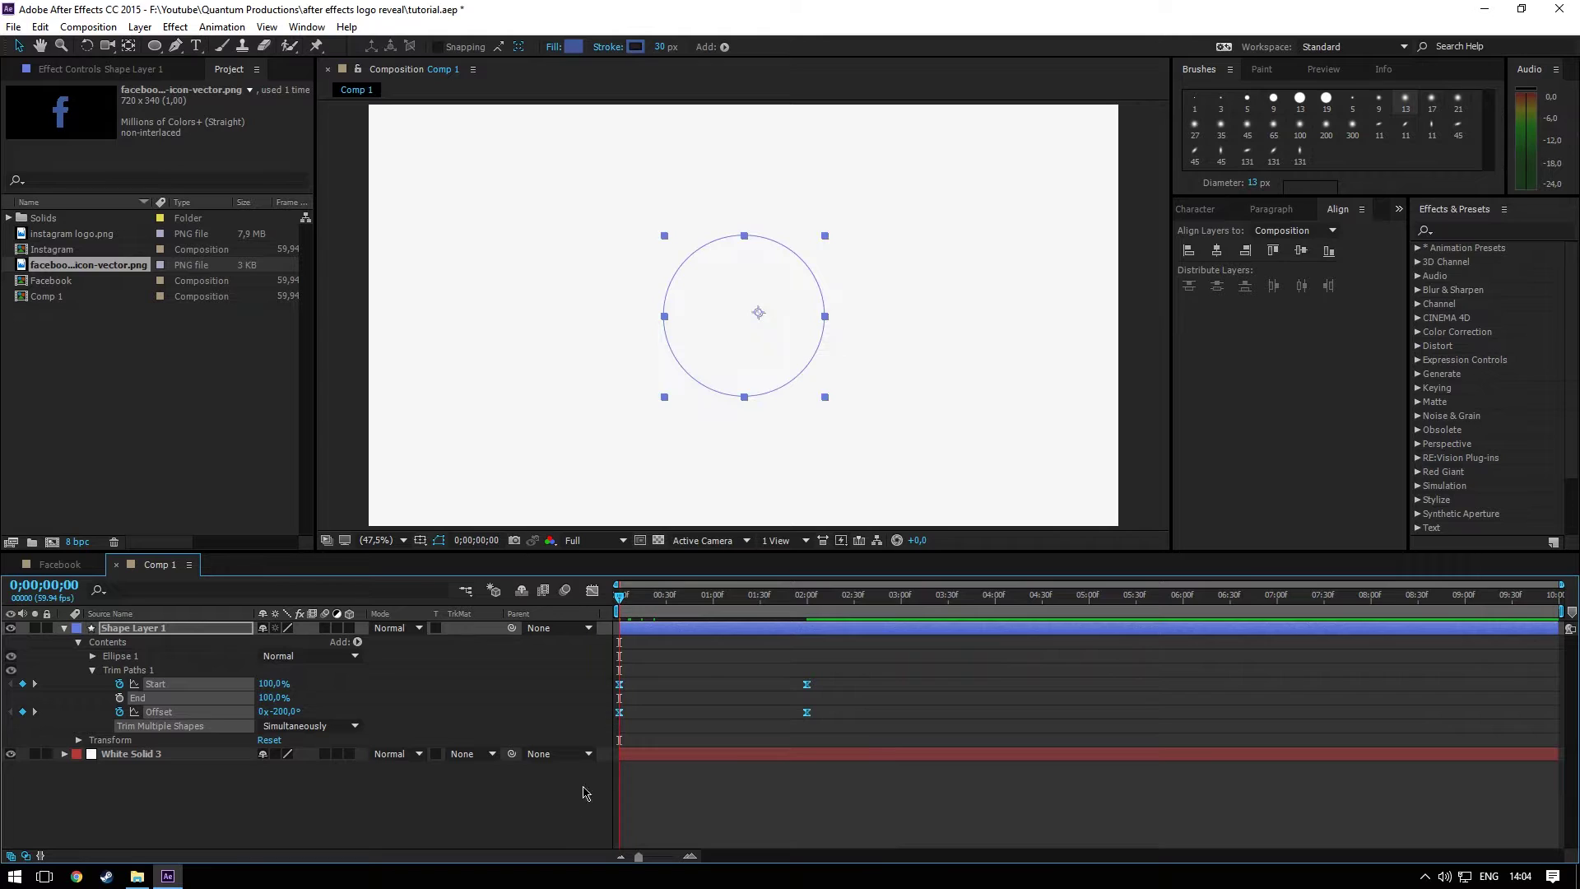
Collapse Shape Layer 1 and duplicate it as Shape Layer 2
{"action": "left_click", "coordinate": [65, 628]}
{"action": "left_click", "coordinate": [128, 628]}
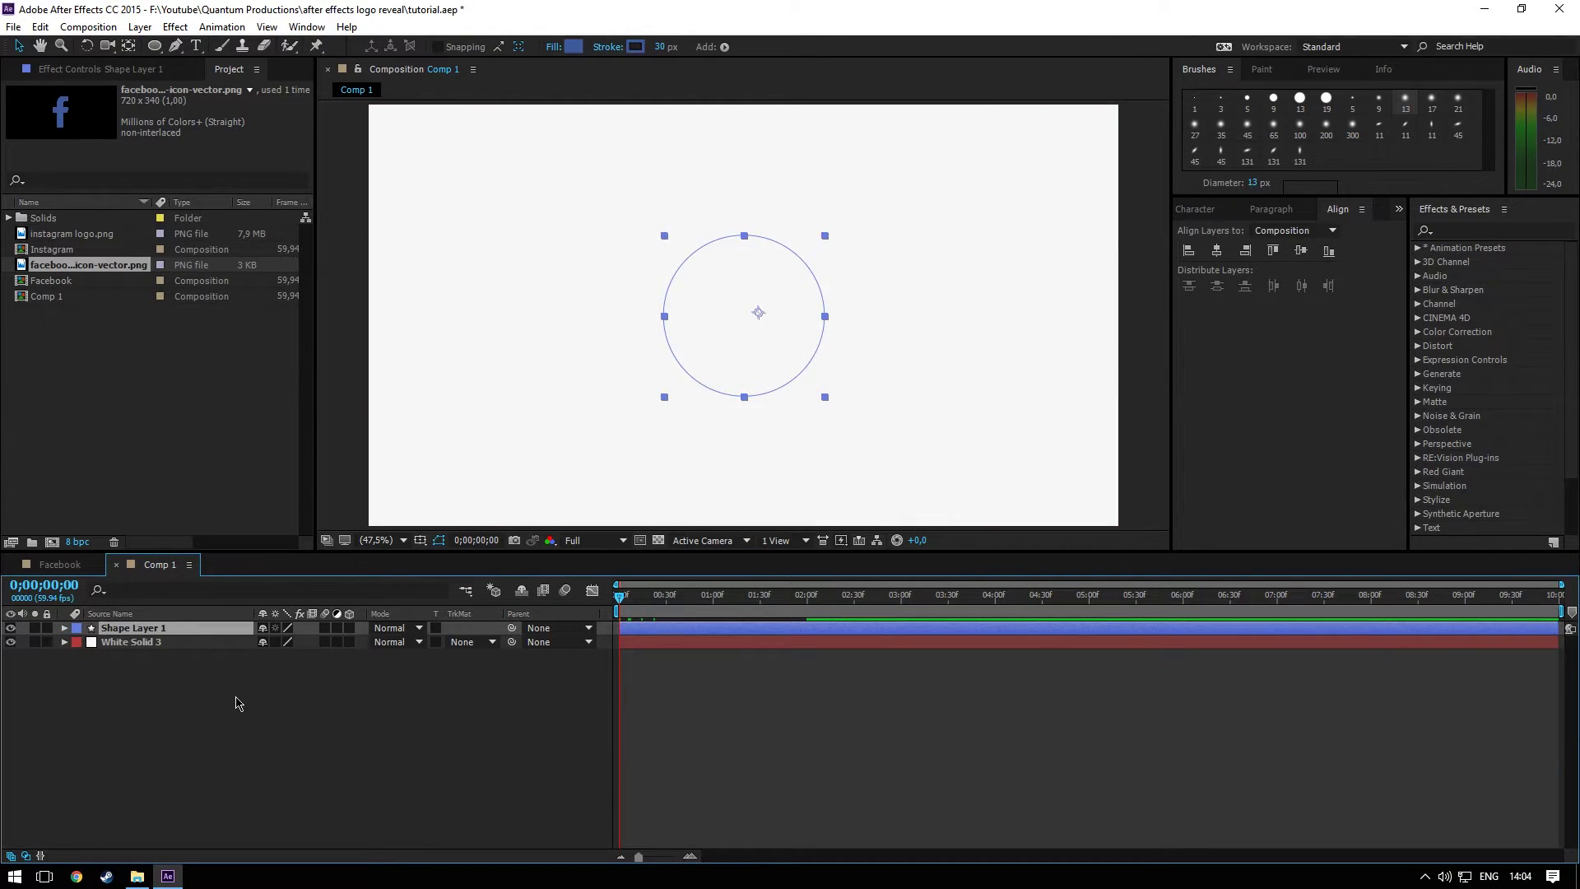
{"action": "key", "text": "ctrl+d"}
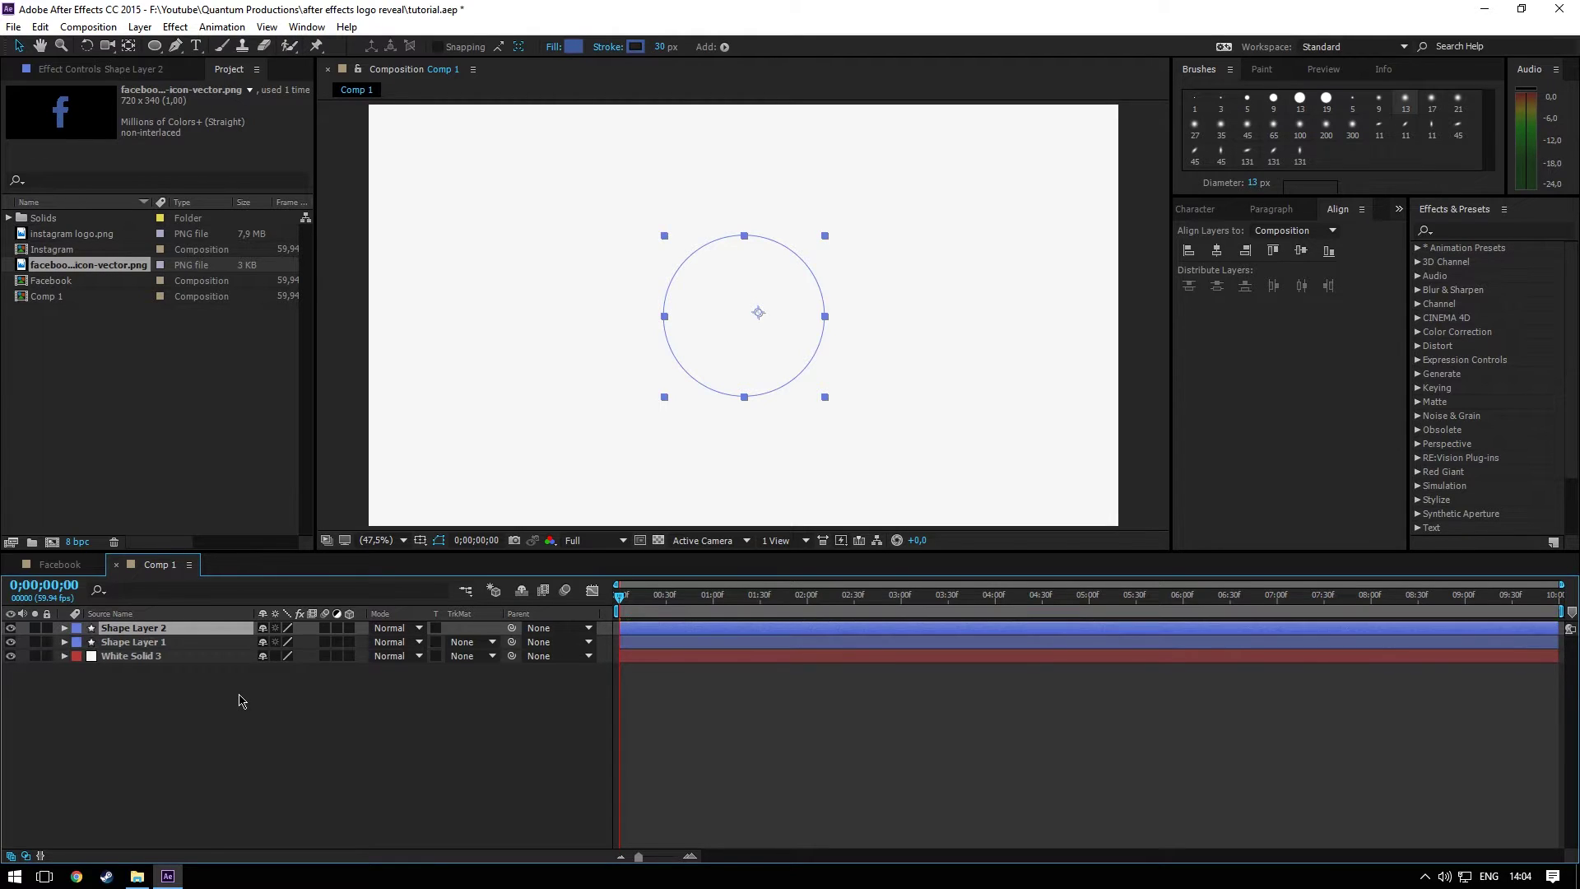
{"action": "left_click", "coordinate": [186, 746]}
{"action": "left_click", "coordinate": [132, 632]}
Add facebook-text-icon-vector.png to the comp, scale it down and centre it
{"action": "left_click_drag", "start_coordinate": [50, 265], "coordinate": [745, 327]}
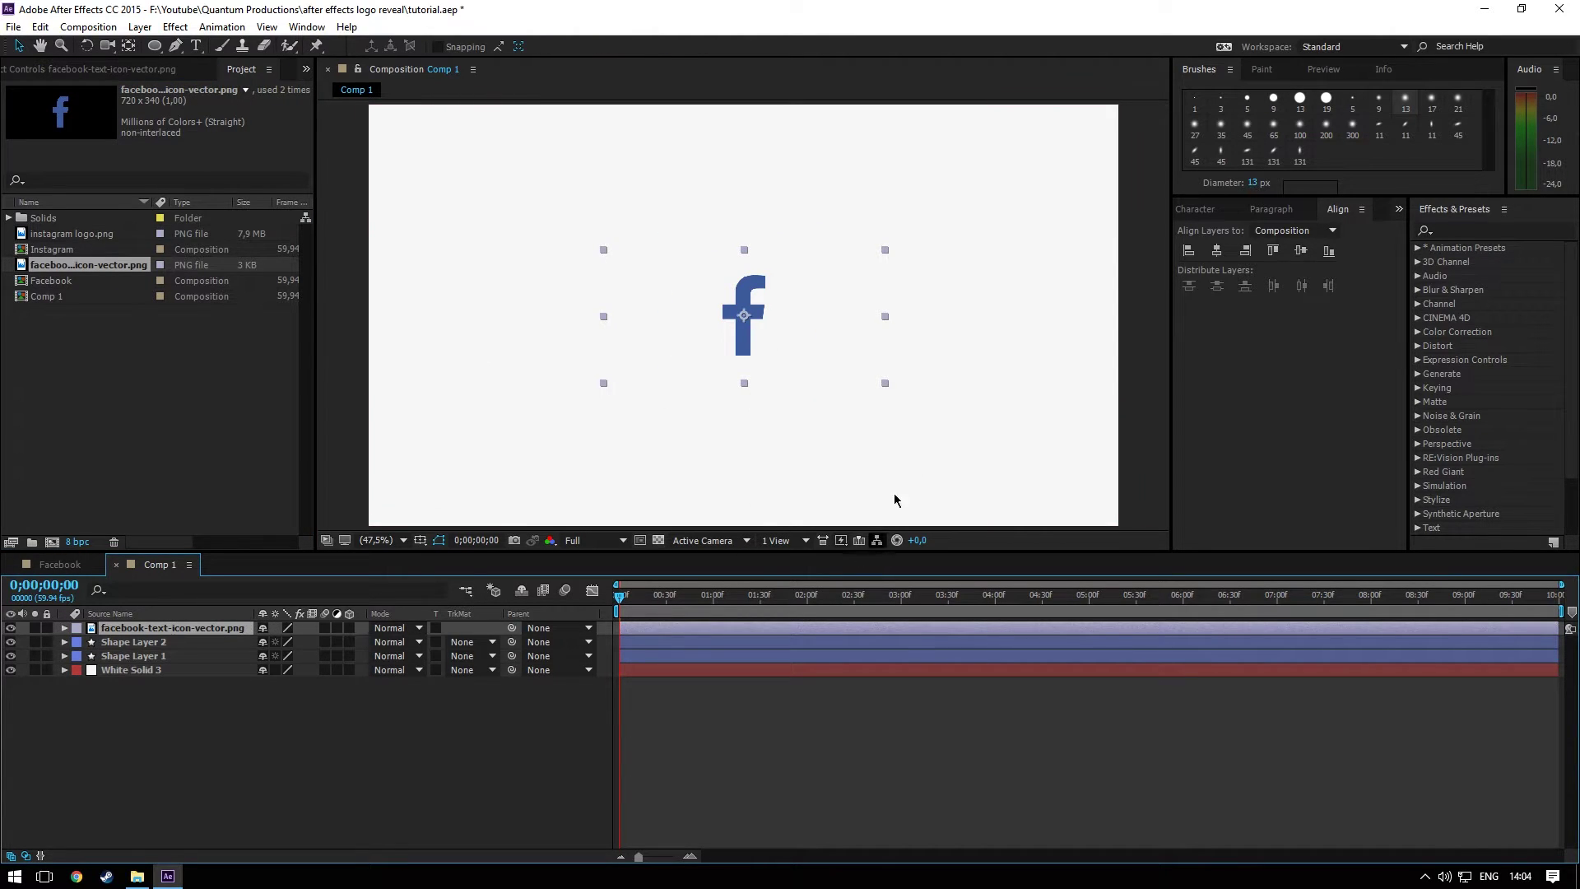
{"action": "left_click_drag", "start_coordinate": [885, 250], "coordinate": [867, 257]}
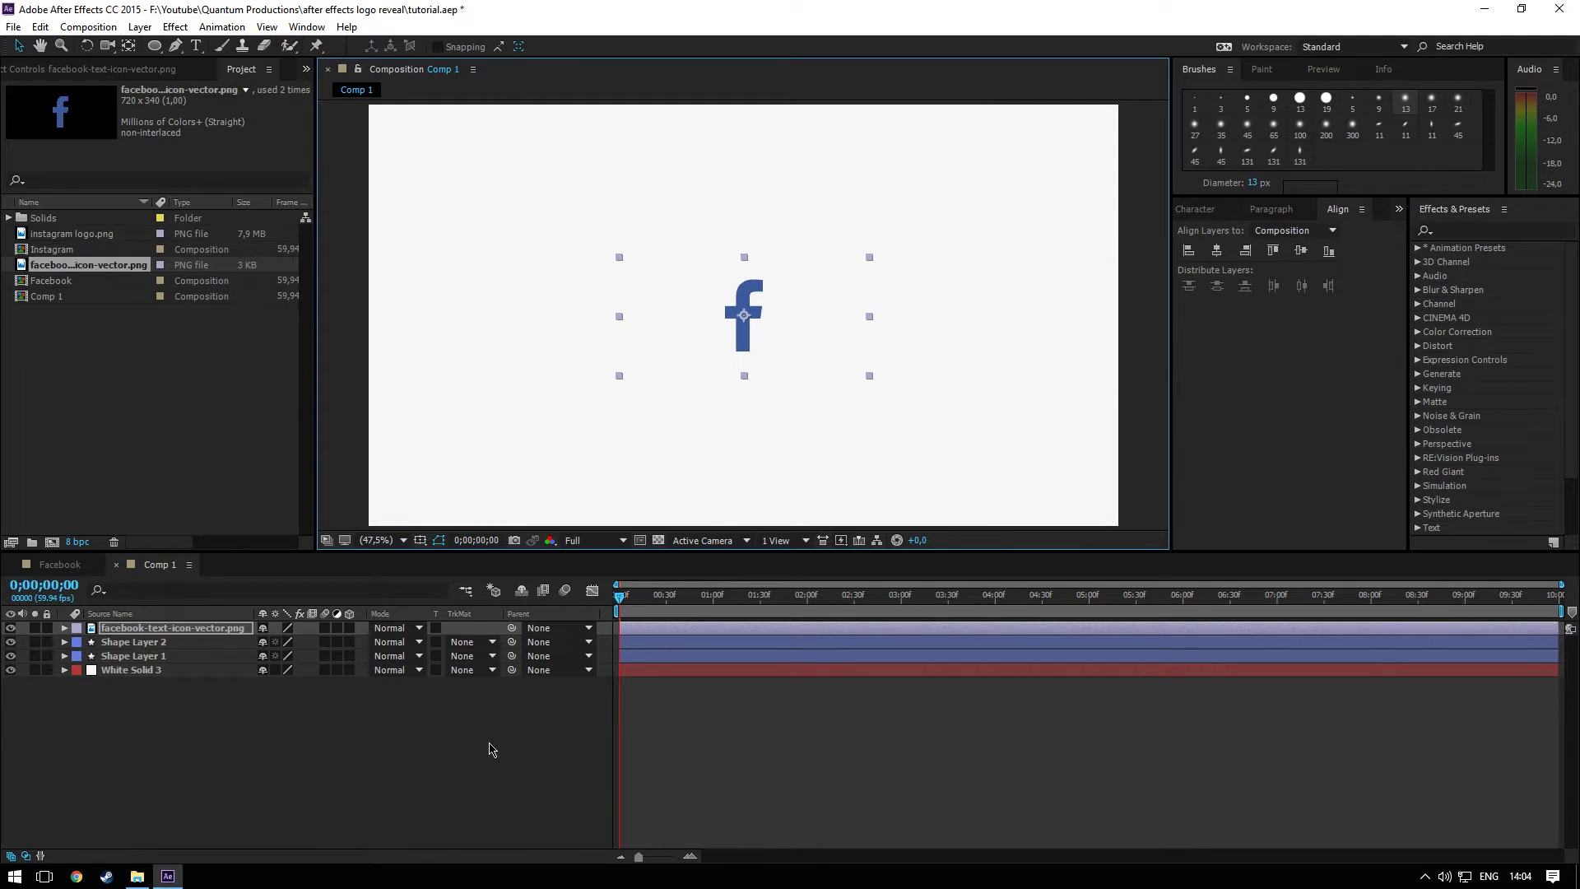
{"action": "left_click", "coordinate": [1300, 250]}
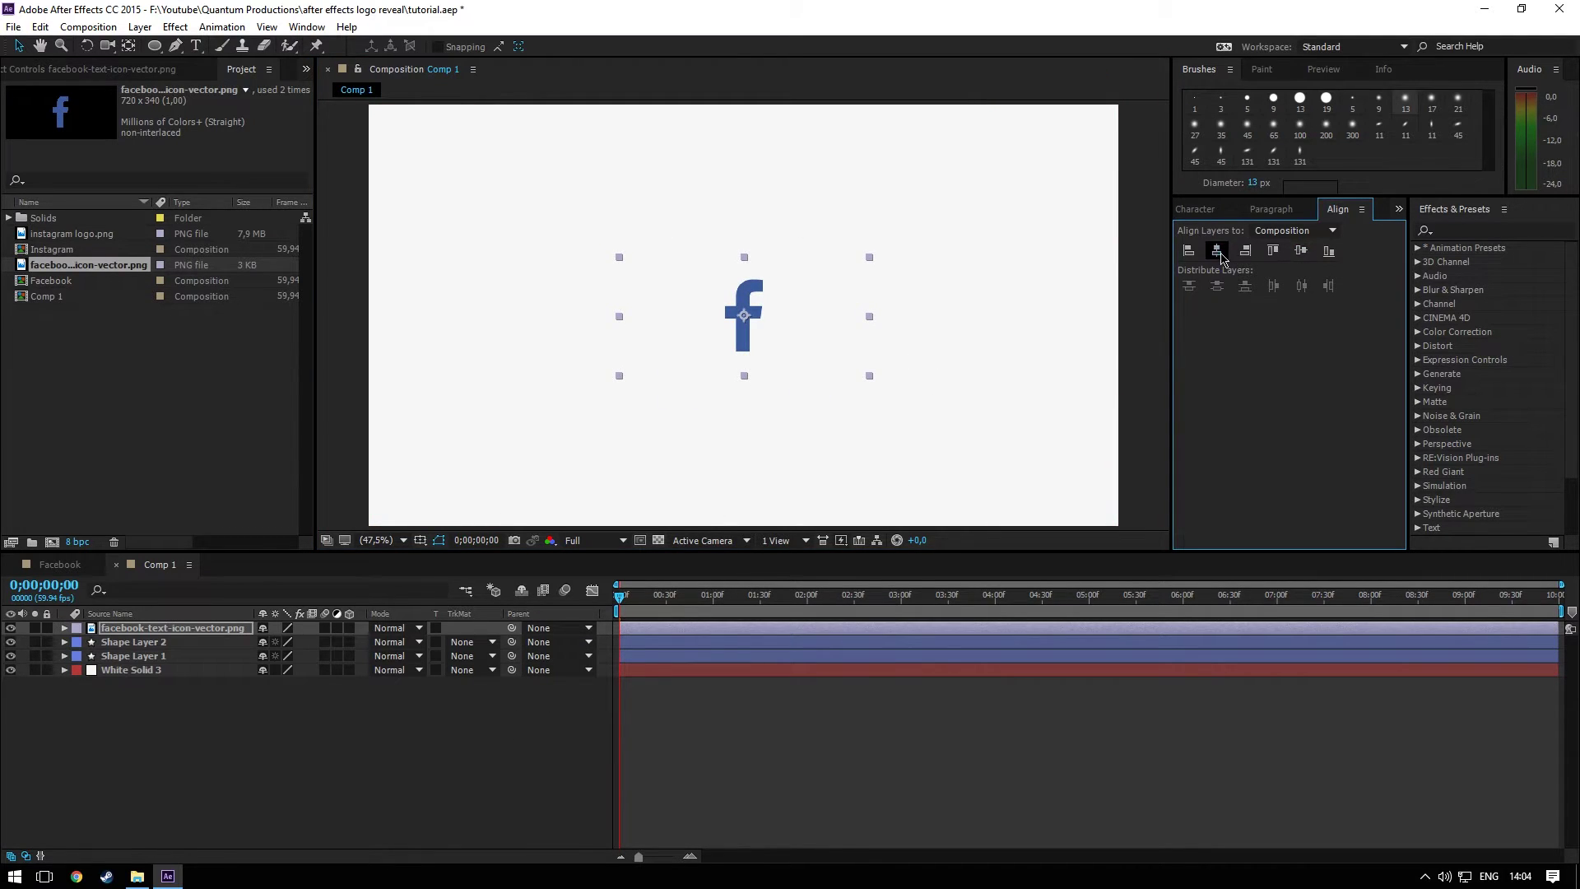
{"action": "left_click_drag", "start_coordinate": [153, 627], "coordinate": [169, 650]}
{"action": "left_click", "coordinate": [161, 631]}
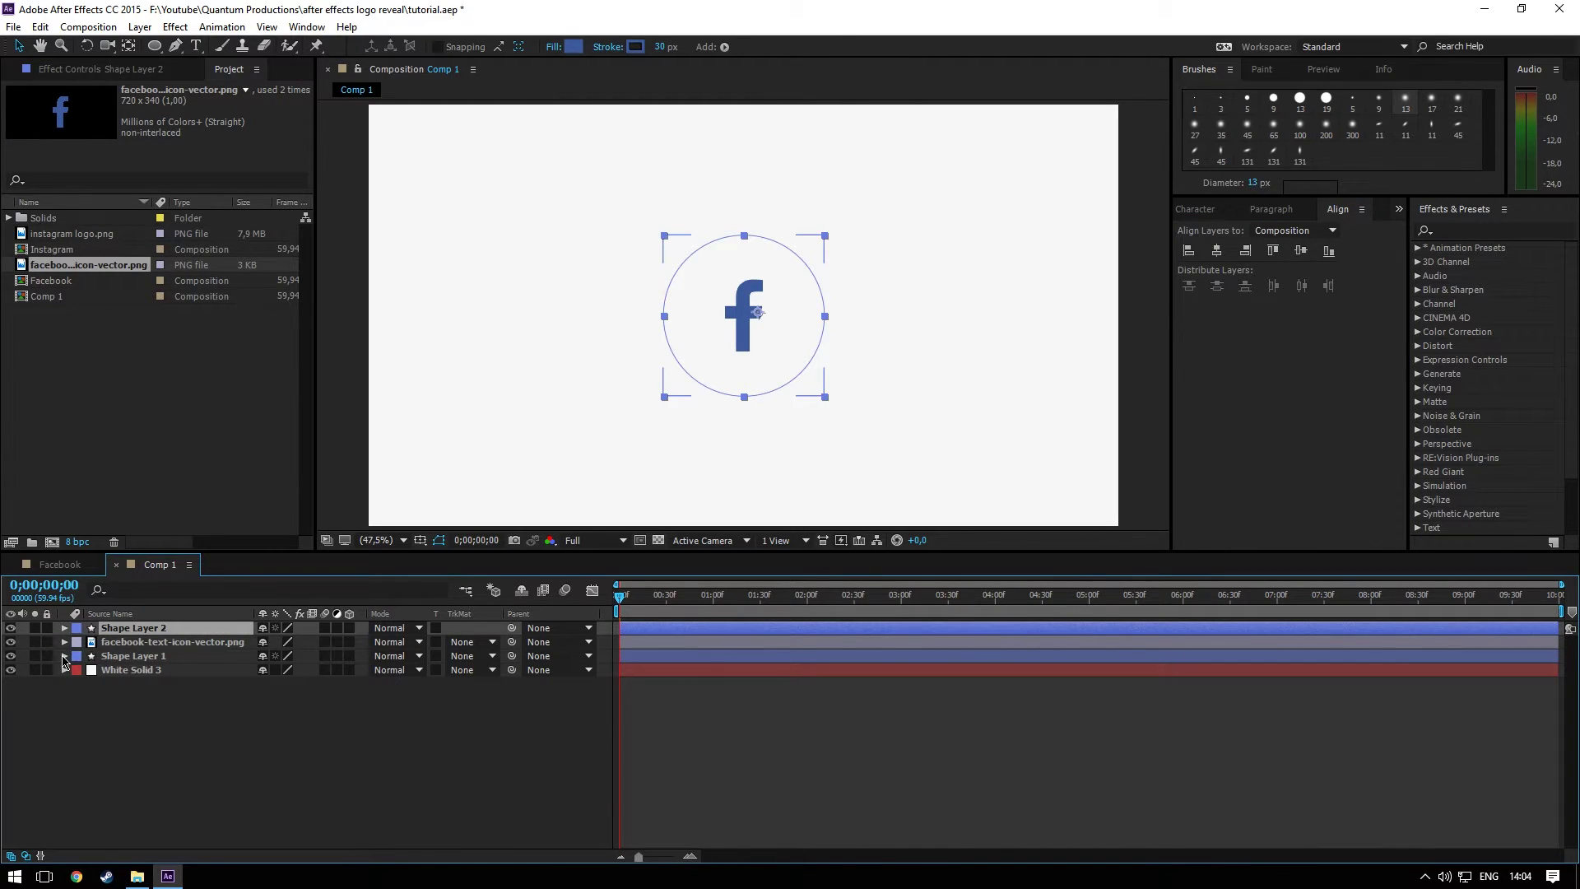
Check Shape Layer 1's Trim Paths, stroke and fill, then select the Facebook logo layer's matte options
{"action": "left_click", "coordinate": [64, 655]}
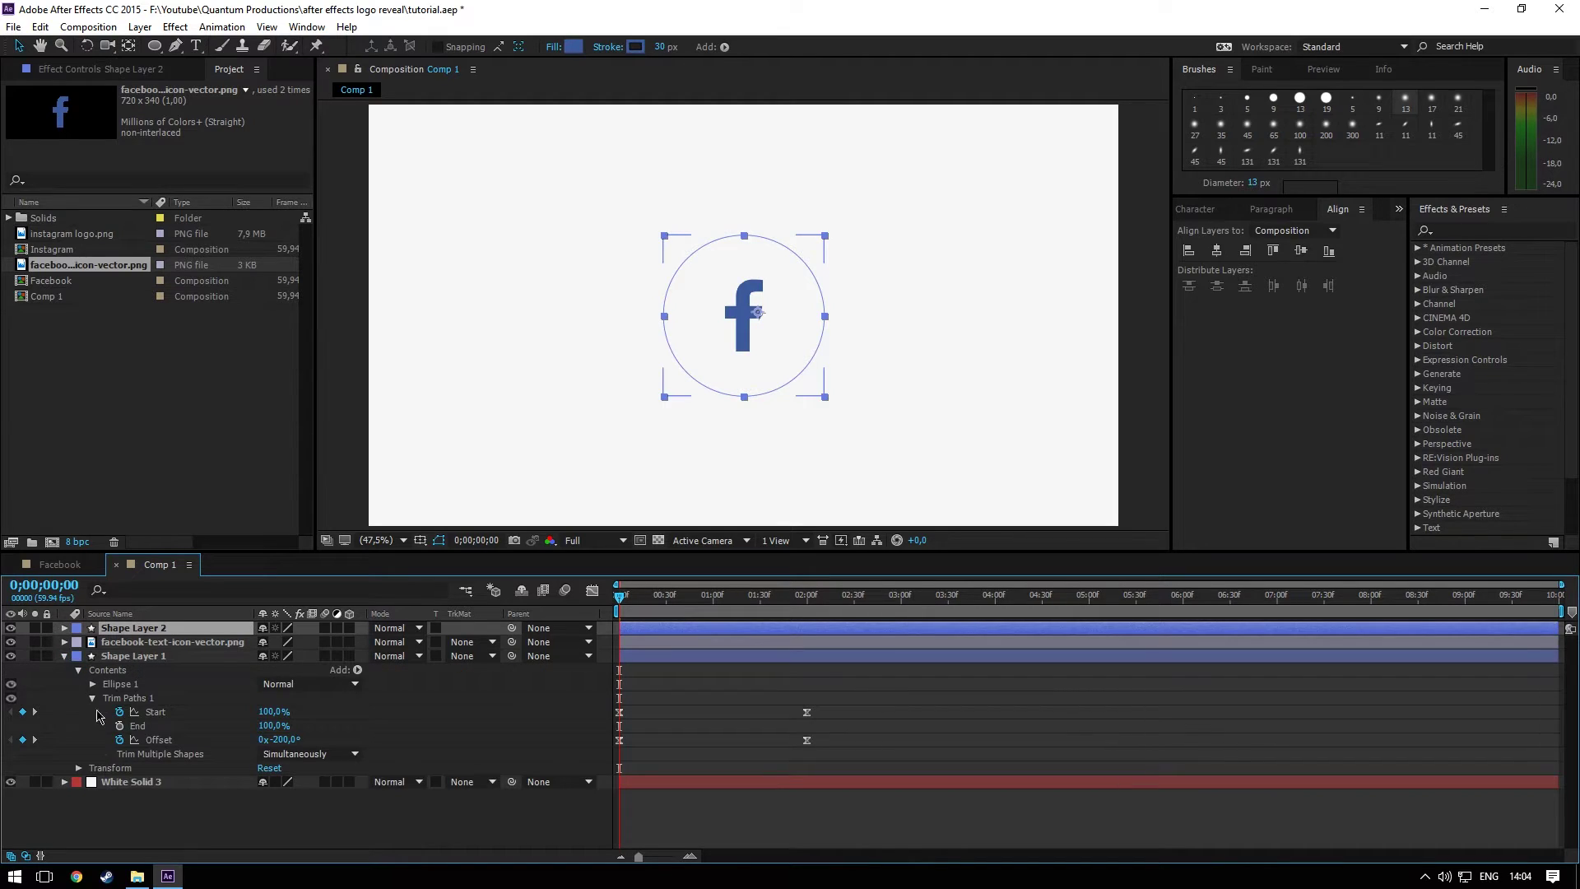
{"action": "left_click", "coordinate": [93, 684]}
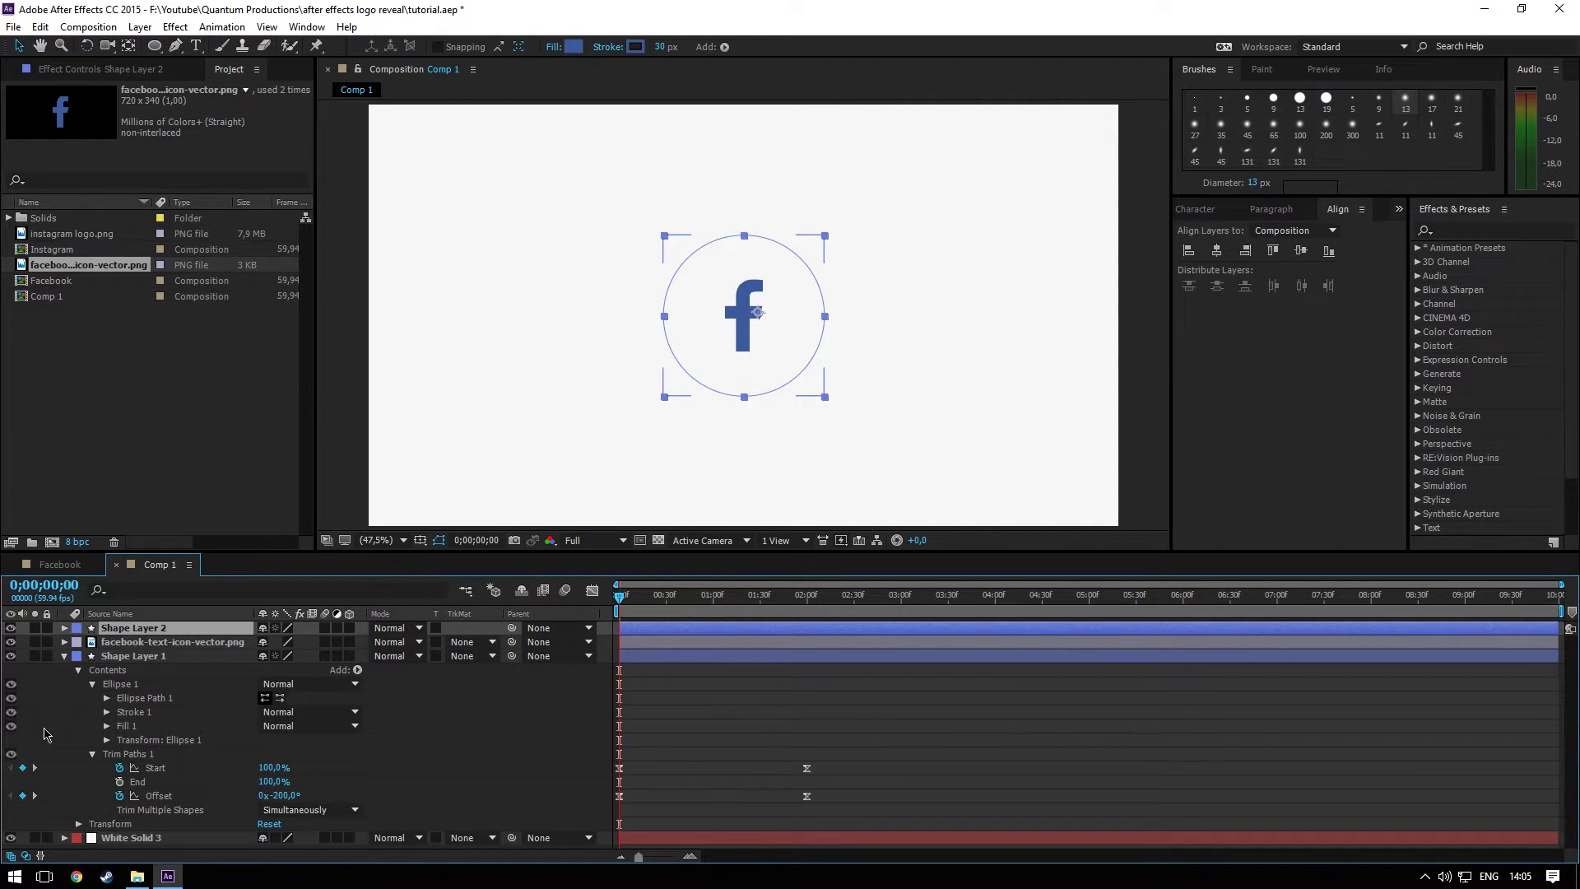
{"action": "left_click", "coordinate": [64, 656]}
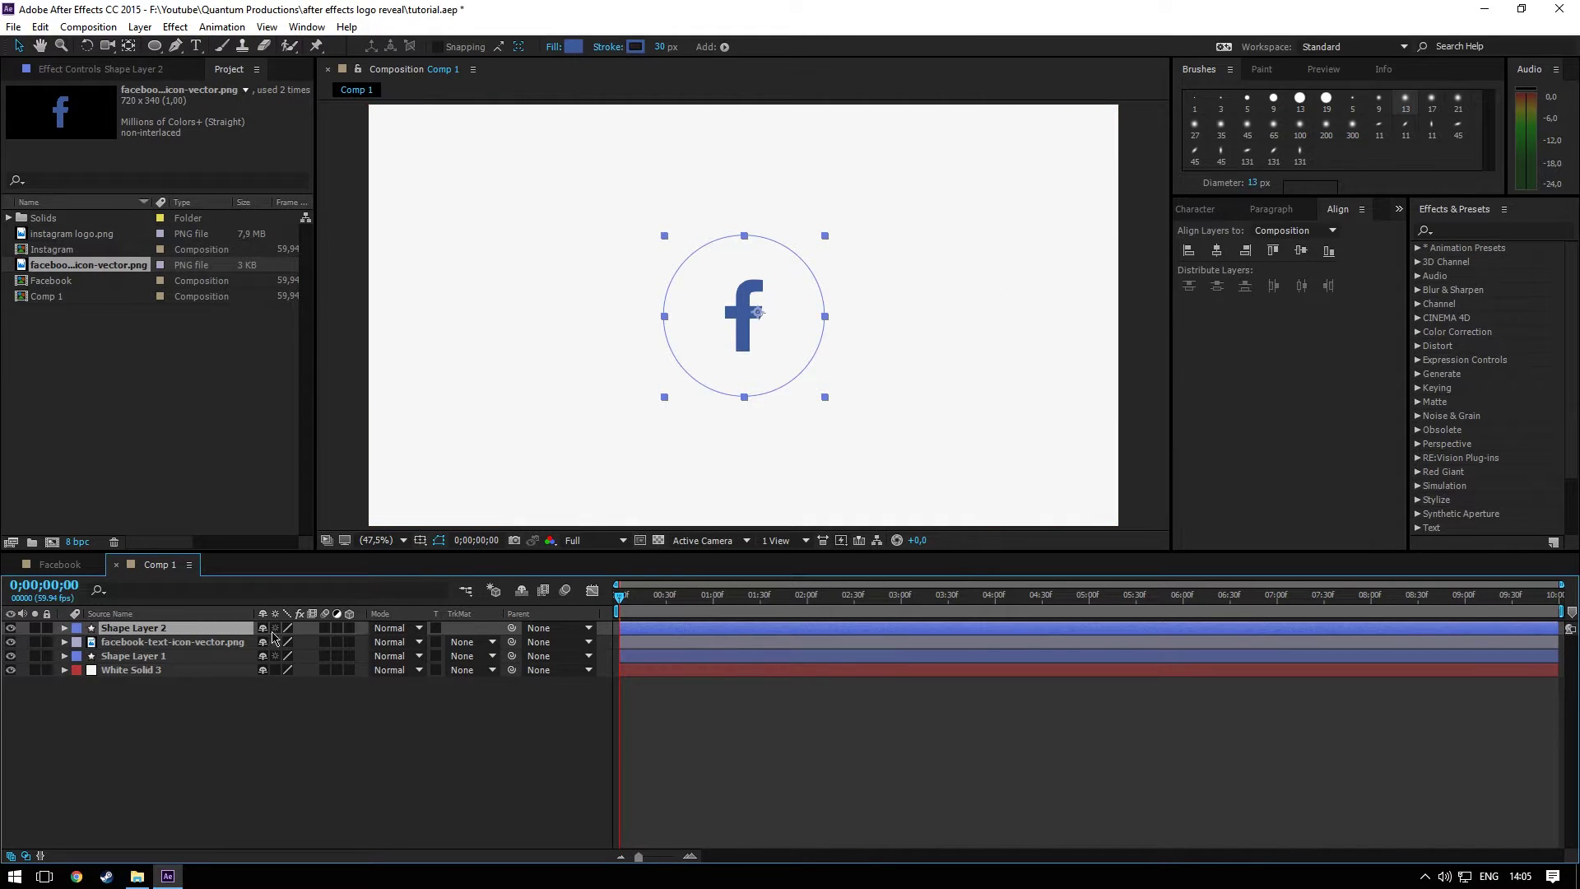
{"action": "left_click", "coordinate": [123, 642]}
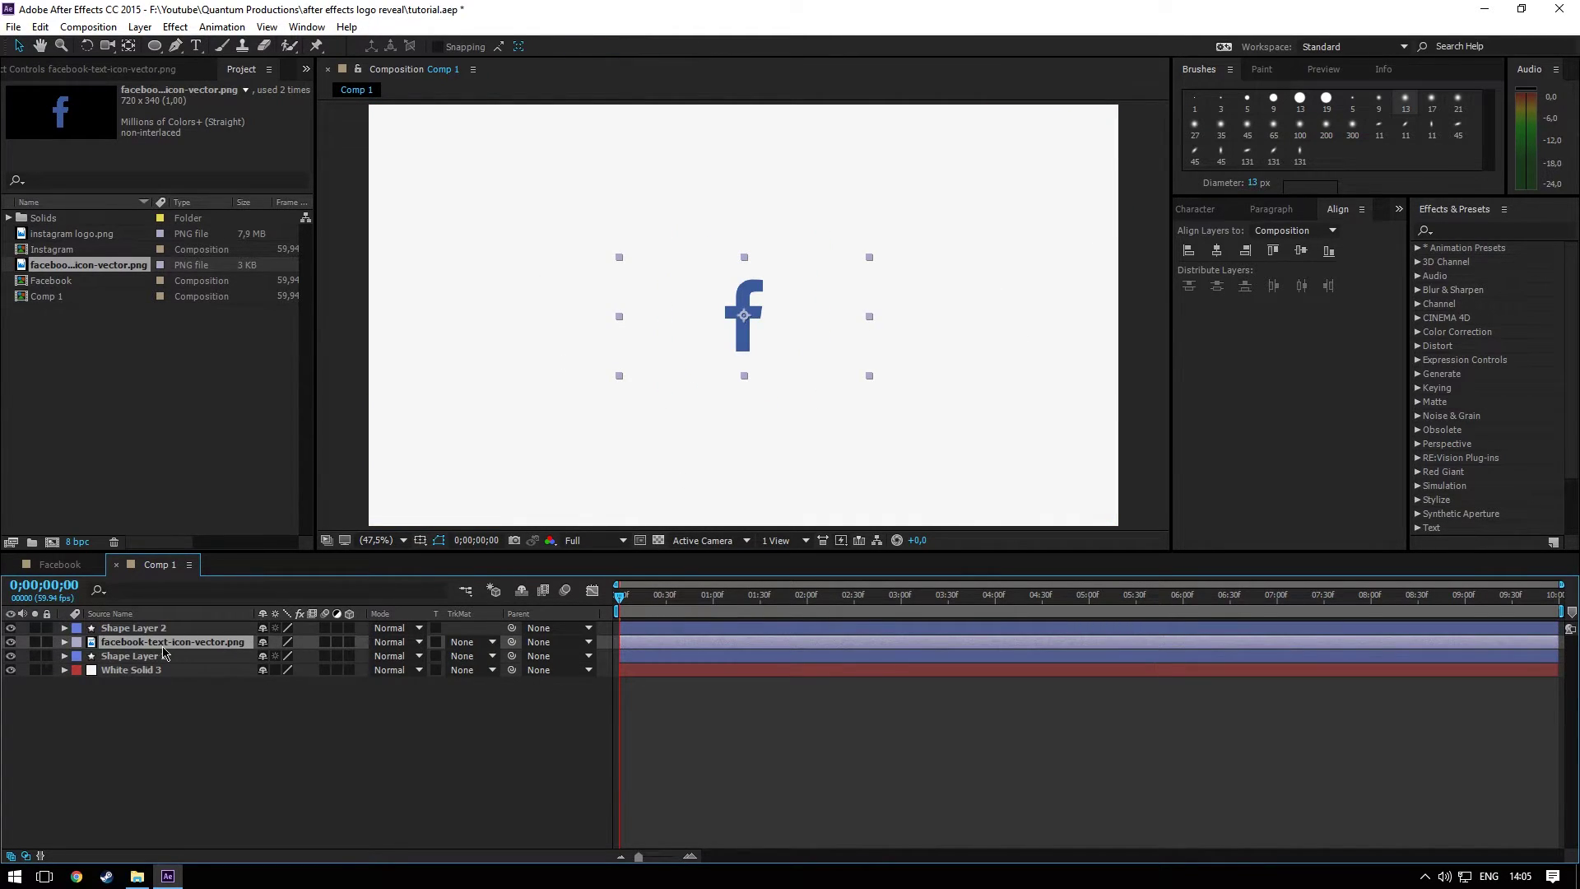
{"action": "left_click", "coordinate": [470, 642]}
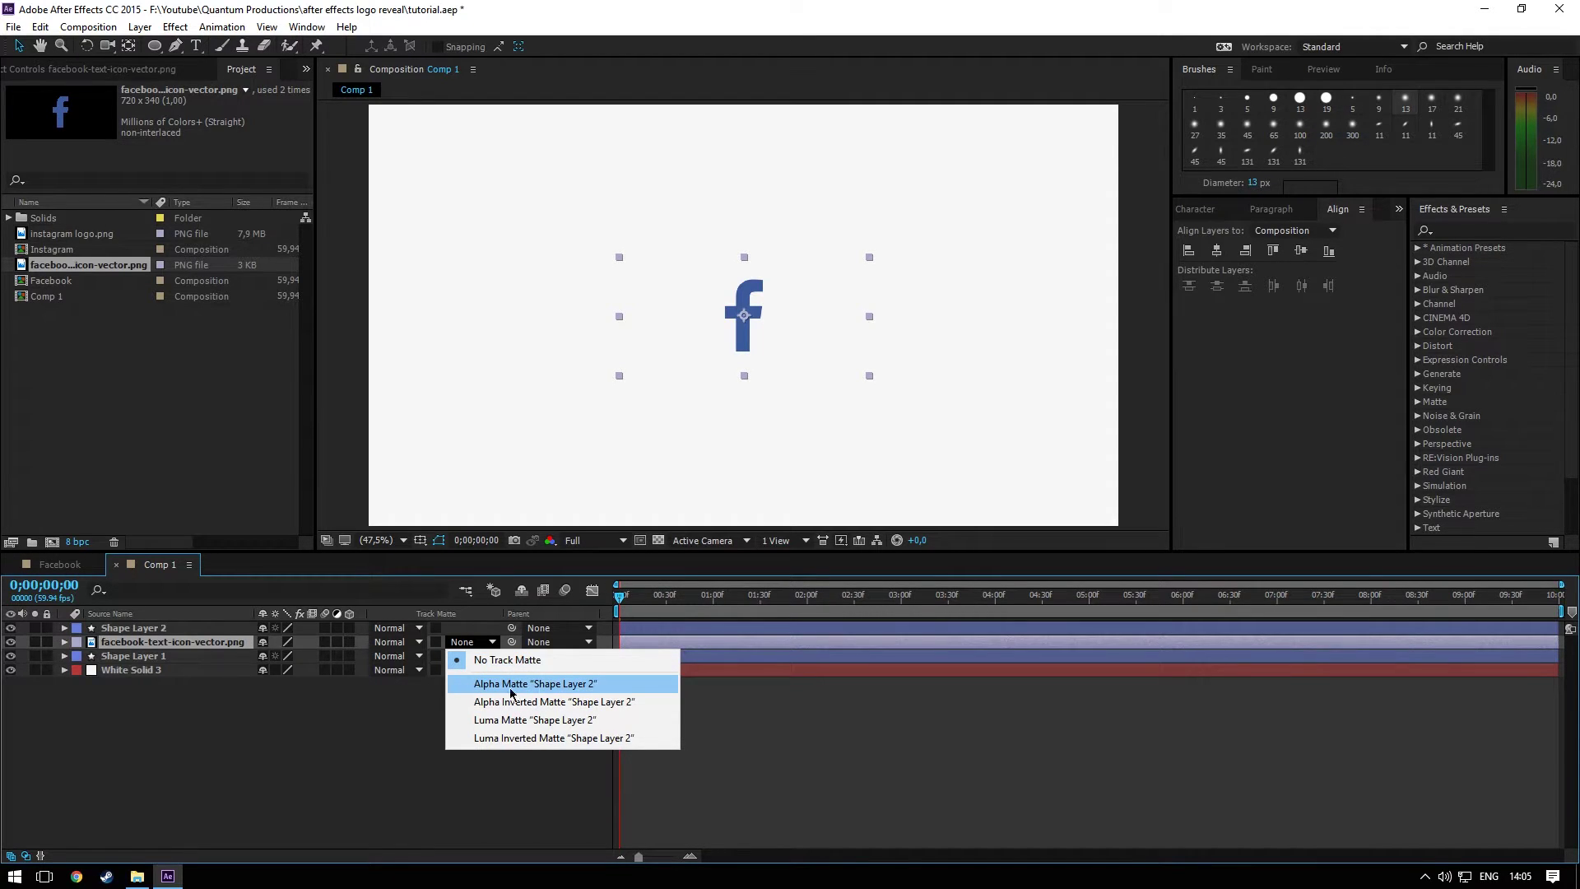
Use Shape Layer 2 as the Facebook icon's Alpha Matte, preview, then show the icon's Position
{"action": "left_click", "coordinate": [592, 683]}
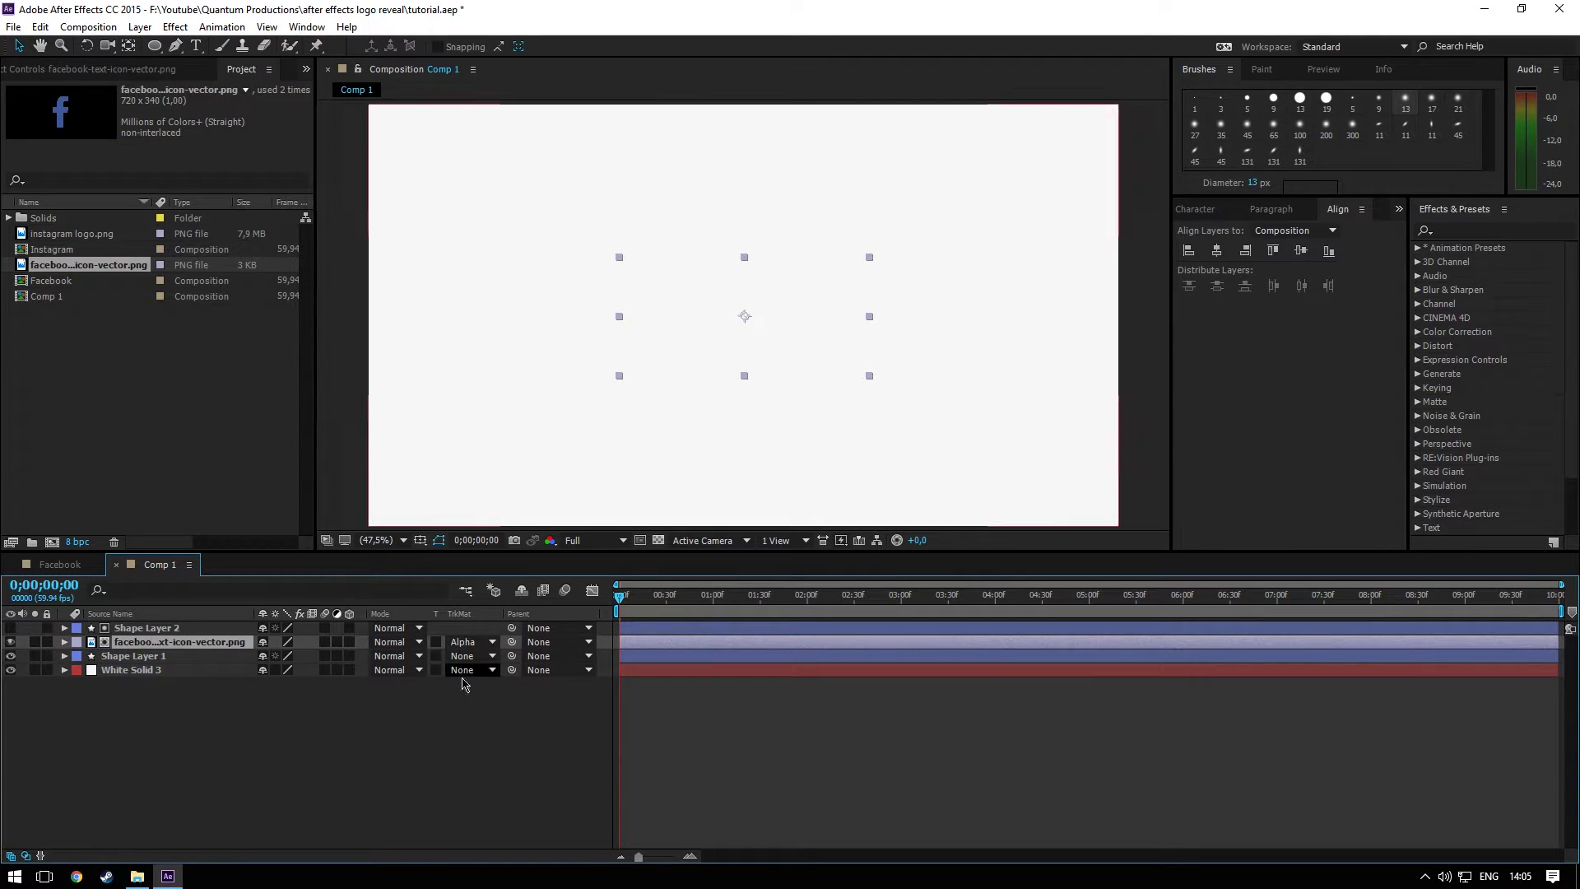
{"action": "left_click", "coordinate": [472, 750]}
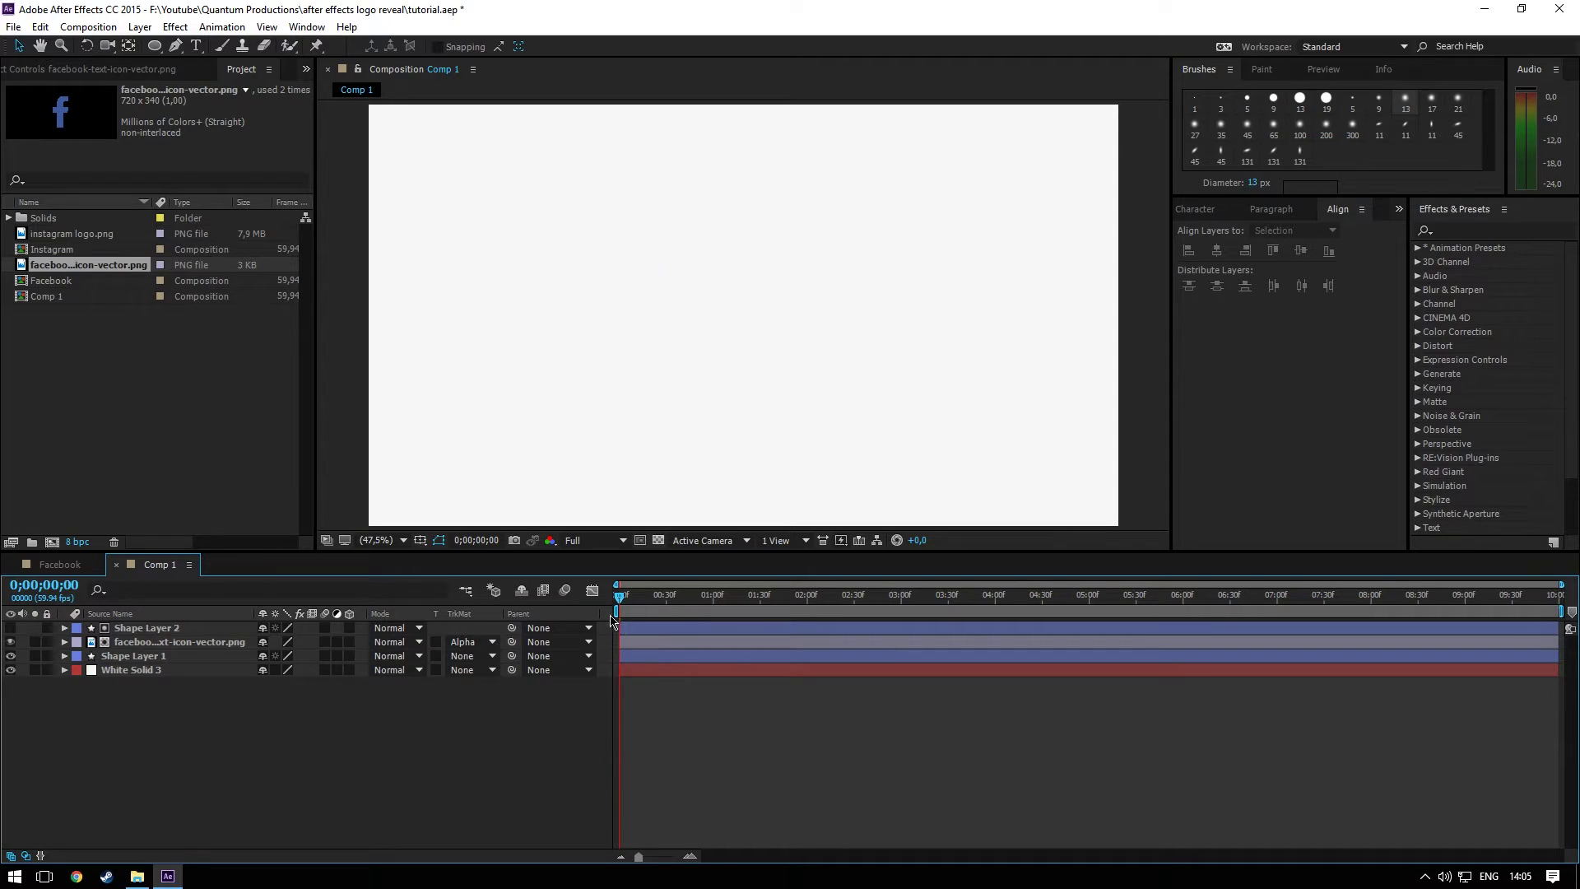
{"action": "key", "text": "space"}
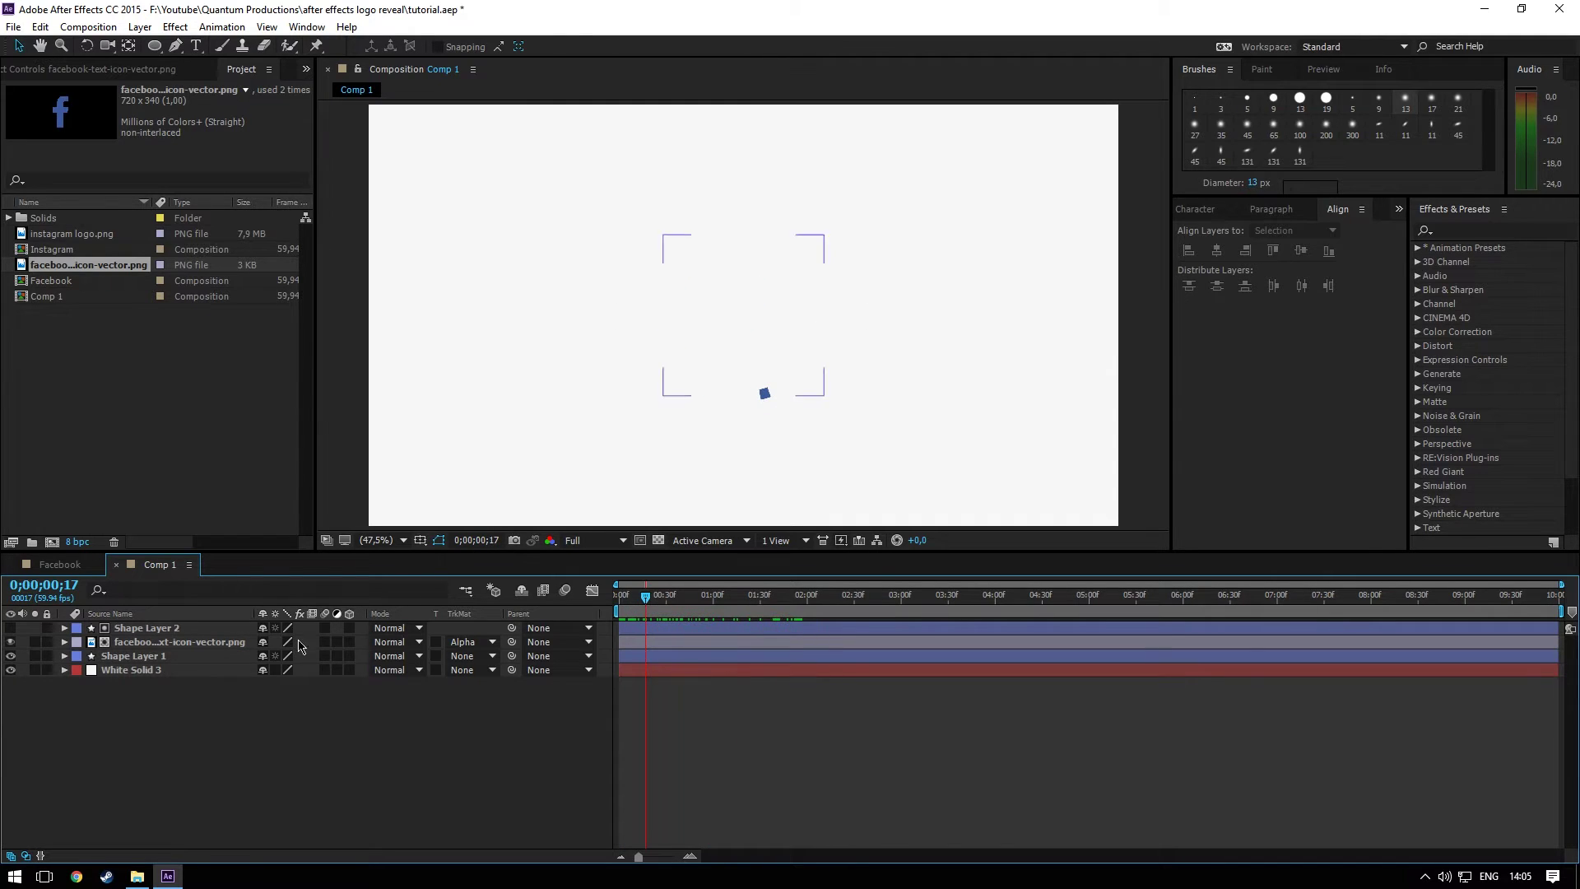
{"action": "left_click", "coordinate": [134, 642]}
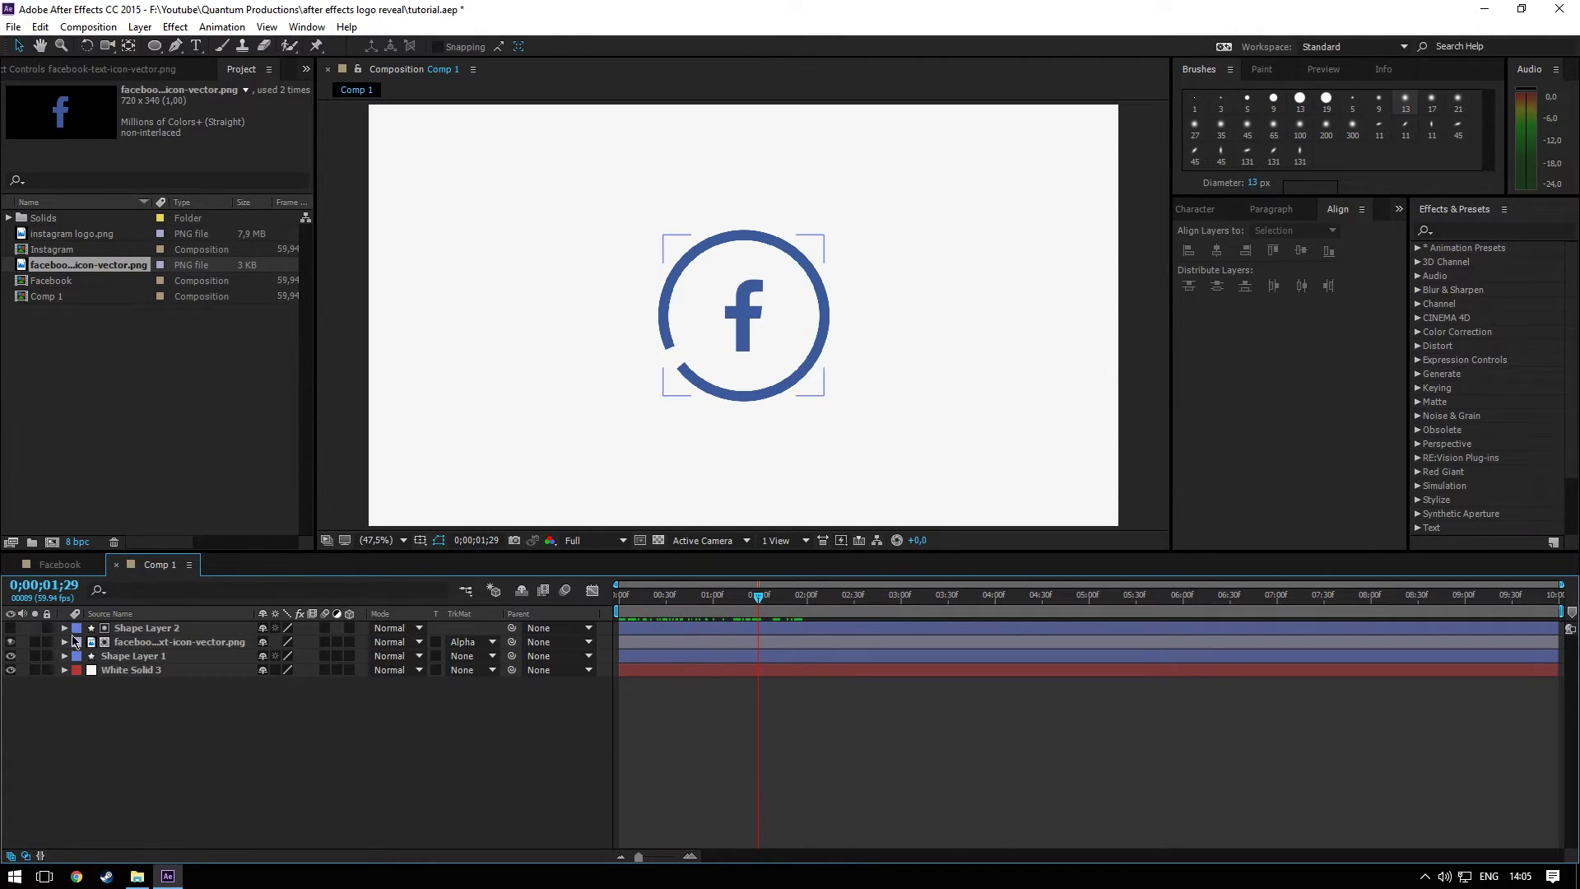
{"action": "key", "text": "p"}
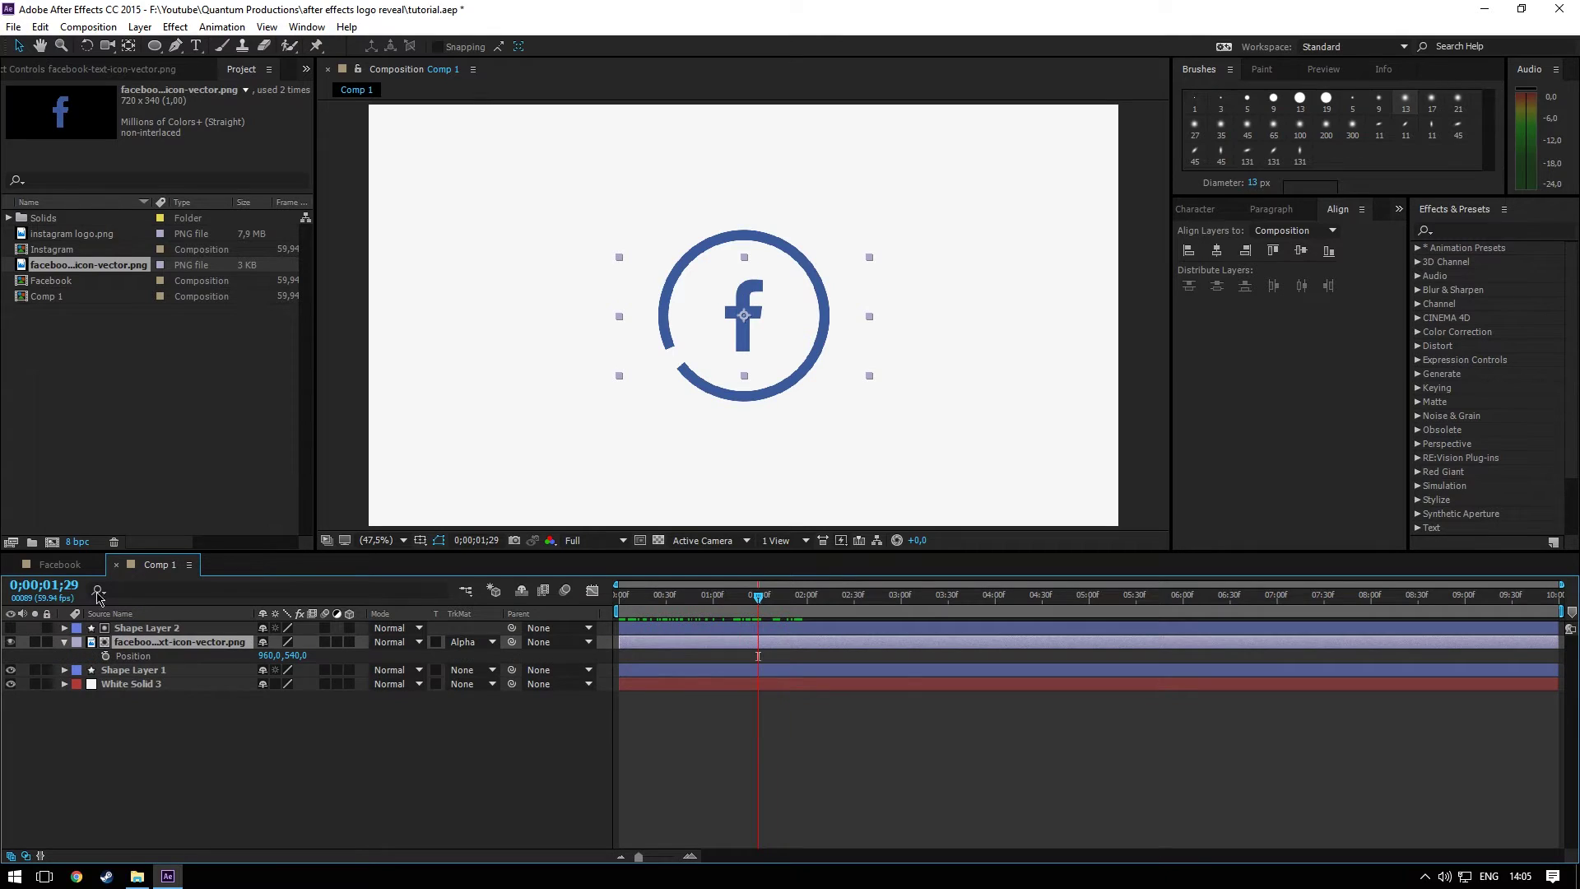
Keyframe the icon's Position rising from 960,889.5 to 960,540 as the ring completes
{"action": "mouse_move", "coordinate": [741, 601]}
{"action": "left_mouse_down"}
{"action": "mouse_move", "coordinate": [725, 600]}
{"action": "mouse_move", "coordinate": [764, 605]}
{"action": "left_mouse_up"}
{"action": "left_click", "coordinate": [105, 656]}
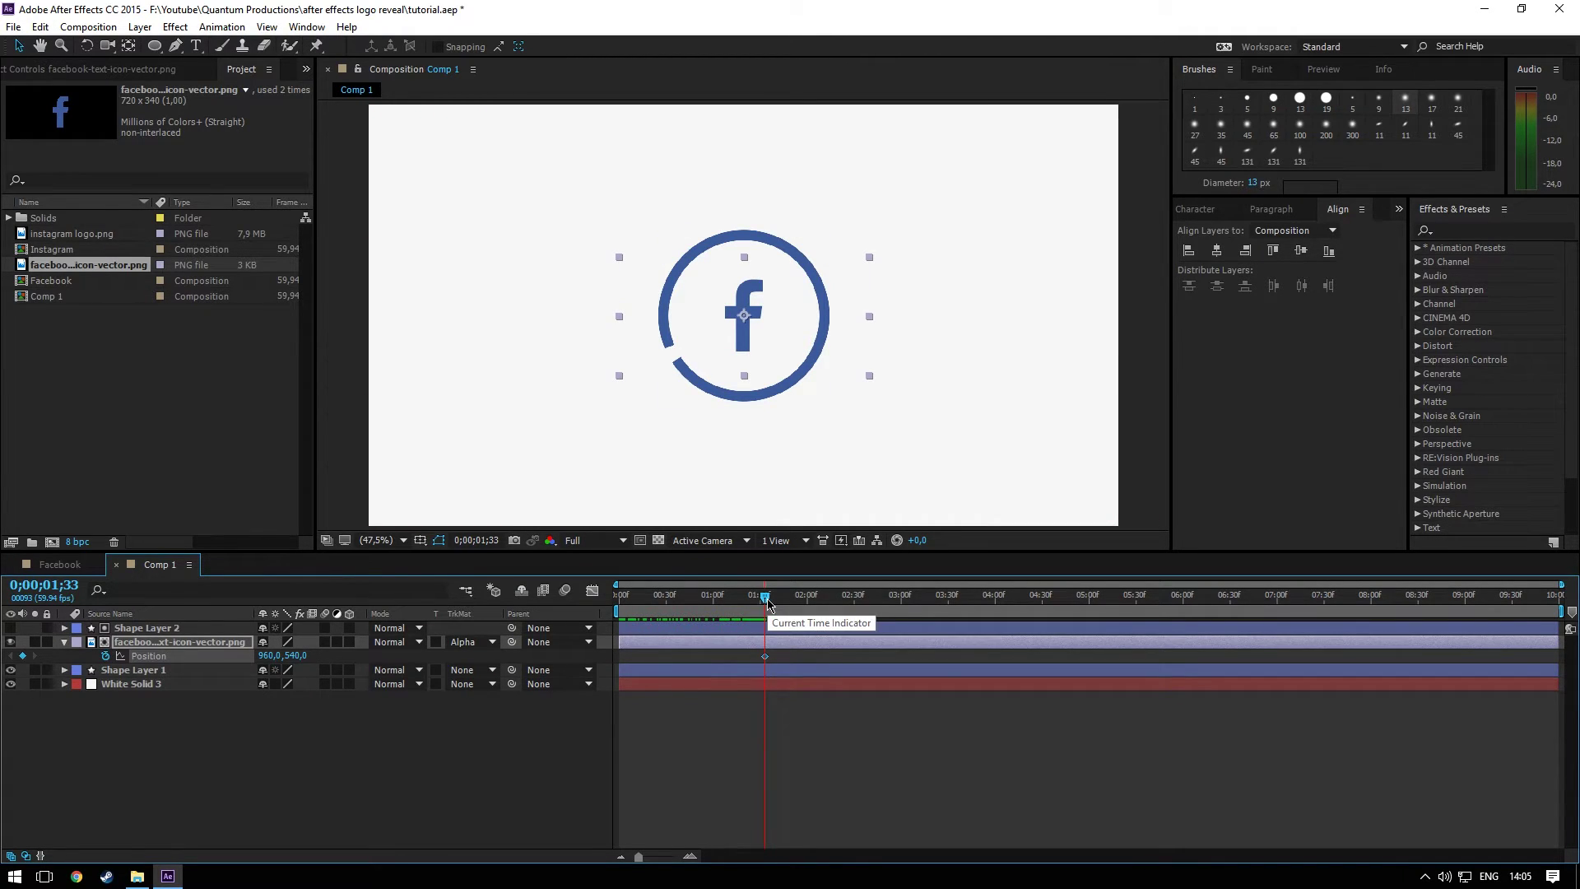
{"action": "left_click_drag", "start_coordinate": [768, 605], "coordinate": [642, 665]}
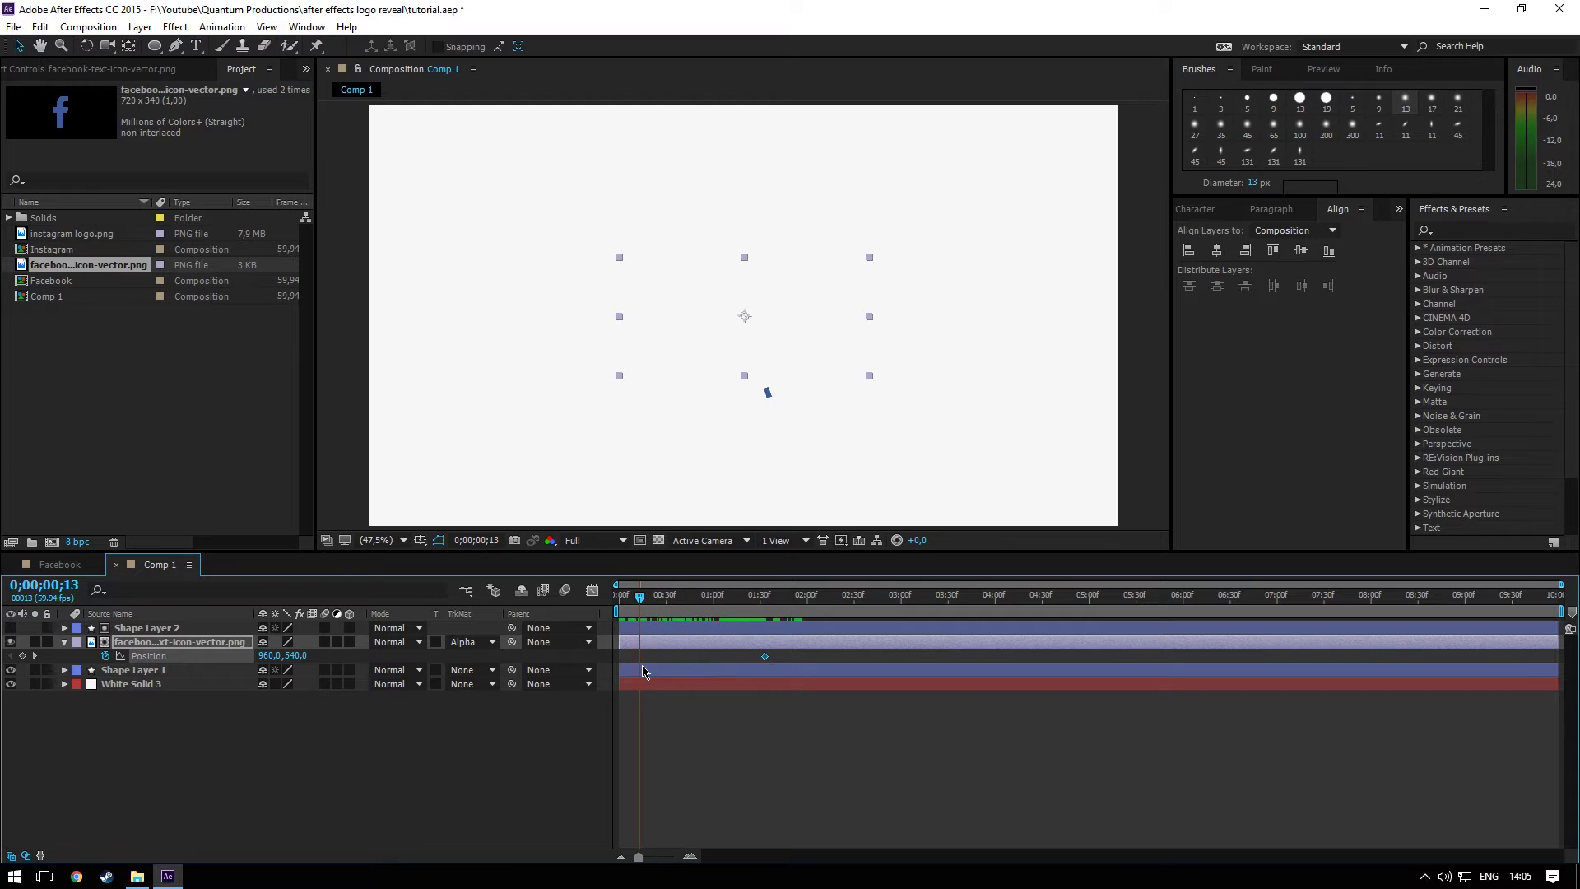
{"action": "left_click_drag", "start_coordinate": [739, 328], "coordinate": [790, 466]}
{"action": "left_click_drag", "start_coordinate": [641, 598], "coordinate": [801, 601]}
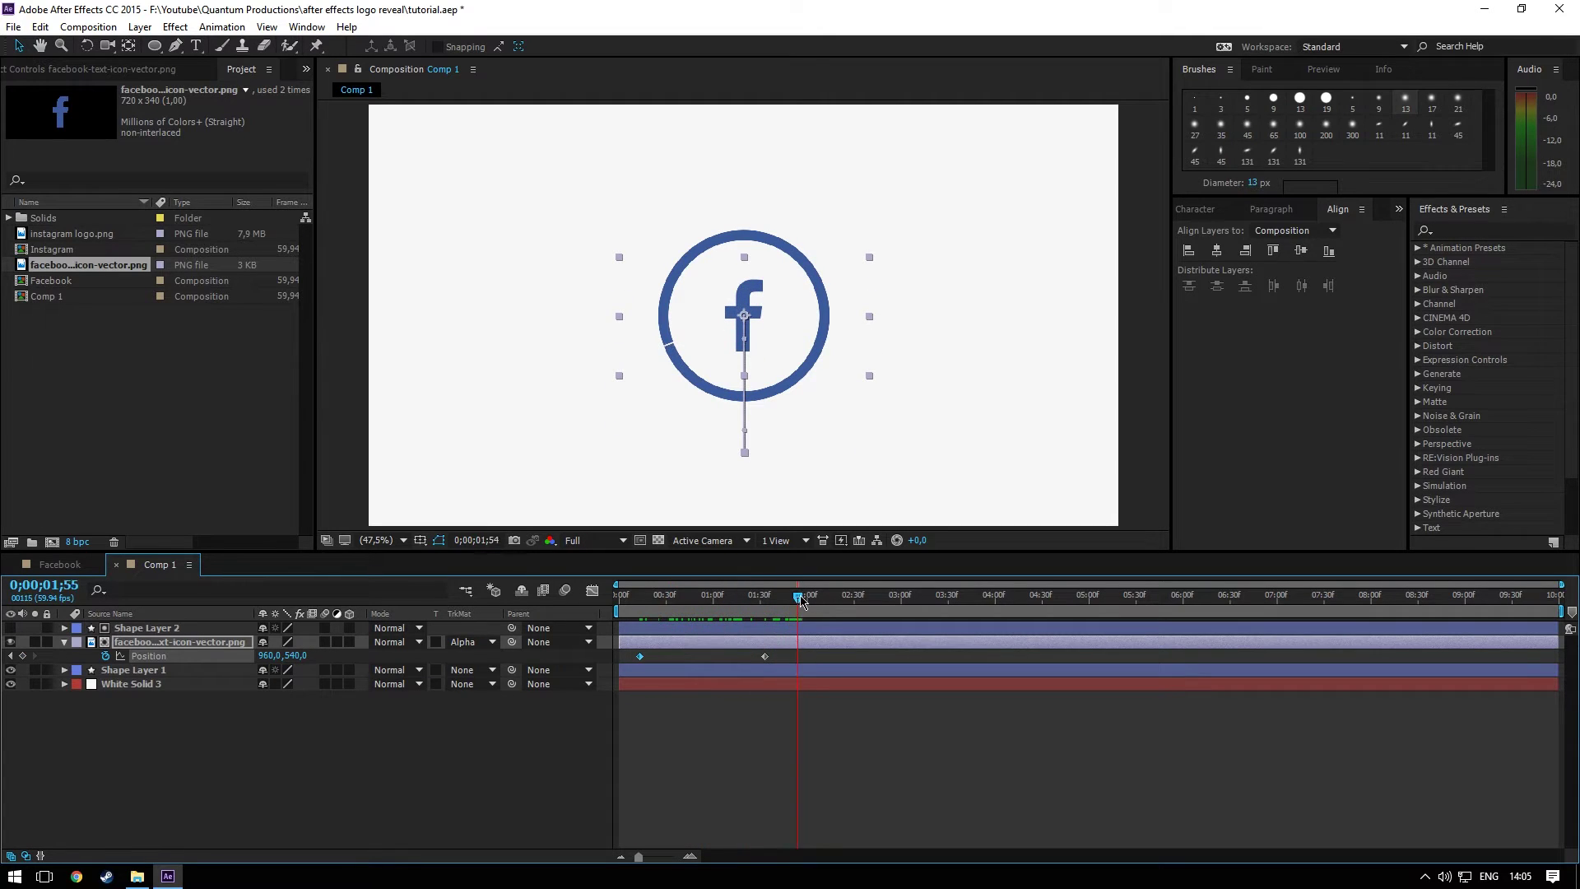
Ease both Position keyframes by reshaping the speed curve in the Graph Editor
{"action": "left_click_drag", "start_coordinate": [782, 658], "coordinate": [620, 671]}
{"action": "left_click", "coordinate": [592, 591]}
{"action": "left_click_drag", "start_coordinate": [795, 782], "coordinate": [619, 626]}
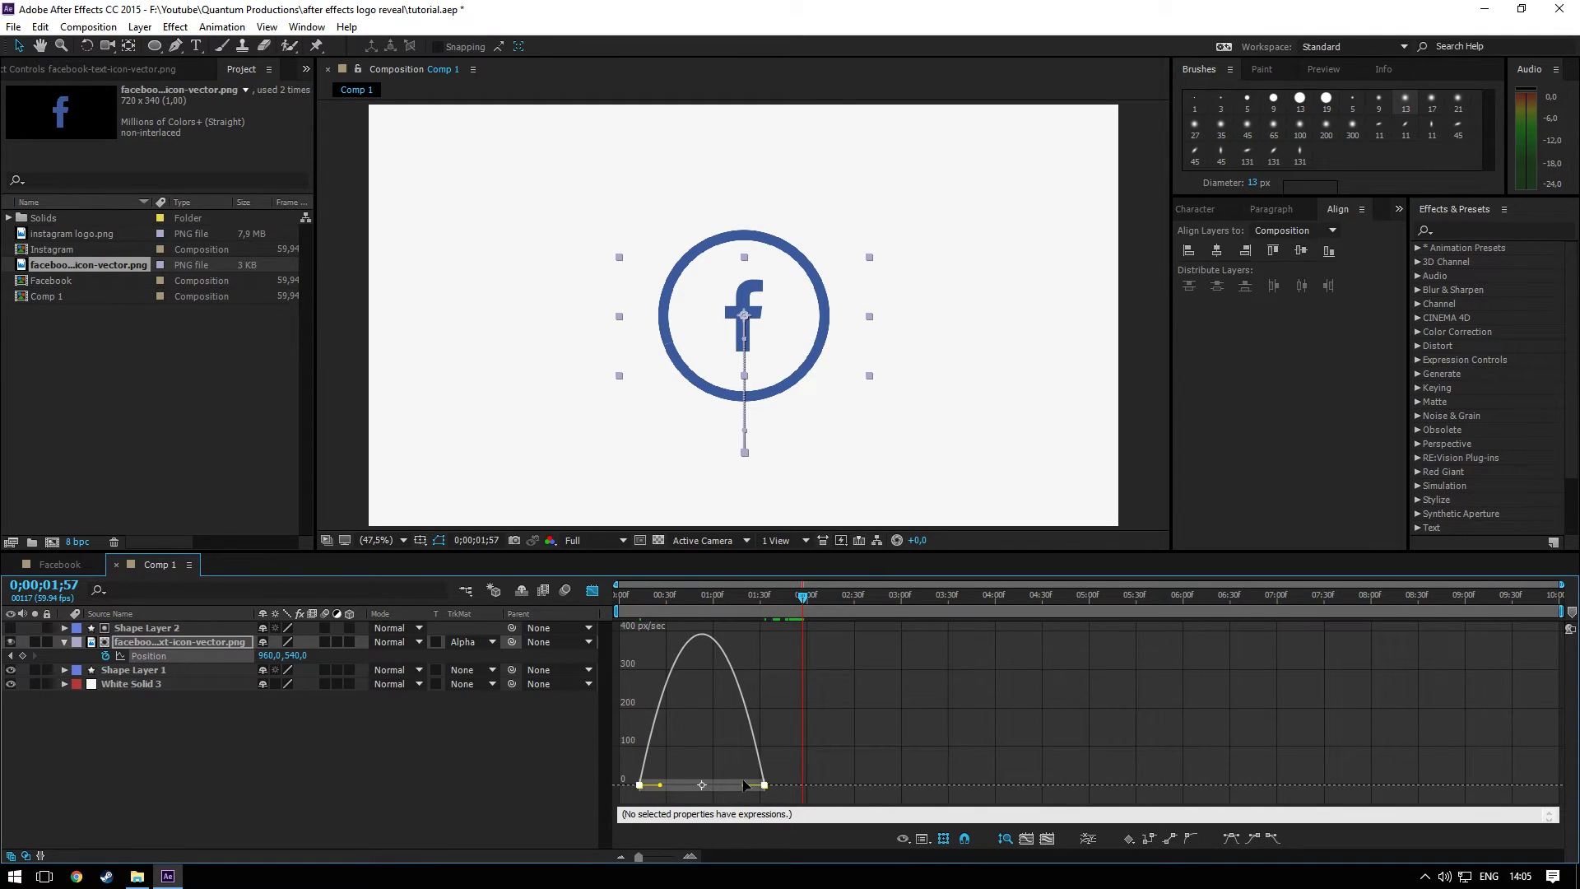
{"action": "mouse_move", "coordinate": [744, 786]}
{"action": "left_mouse_down"}
{"action": "mouse_move", "coordinate": [628, 800]}
{"action": "mouse_move", "coordinate": [716, 786]}
{"action": "left_mouse_up"}
{"action": "left_click", "coordinate": [591, 590]}
Preview the eased icon rise, then close Comp 1 to return to the Facebook composition
{"action": "key", "text": "Home"}
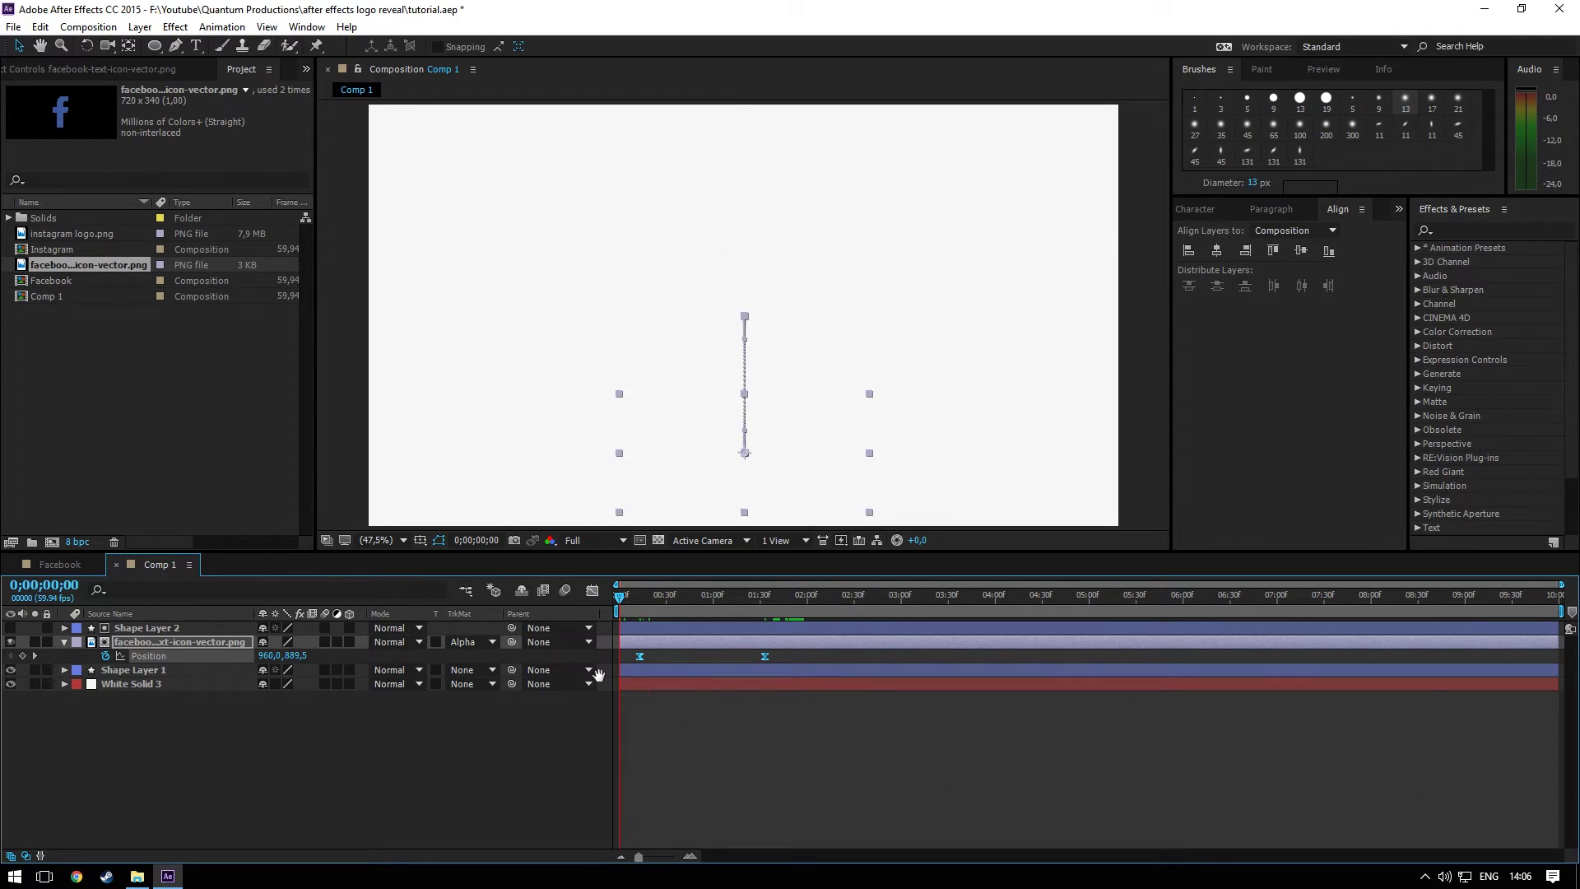
{"action": "key", "text": "space"}
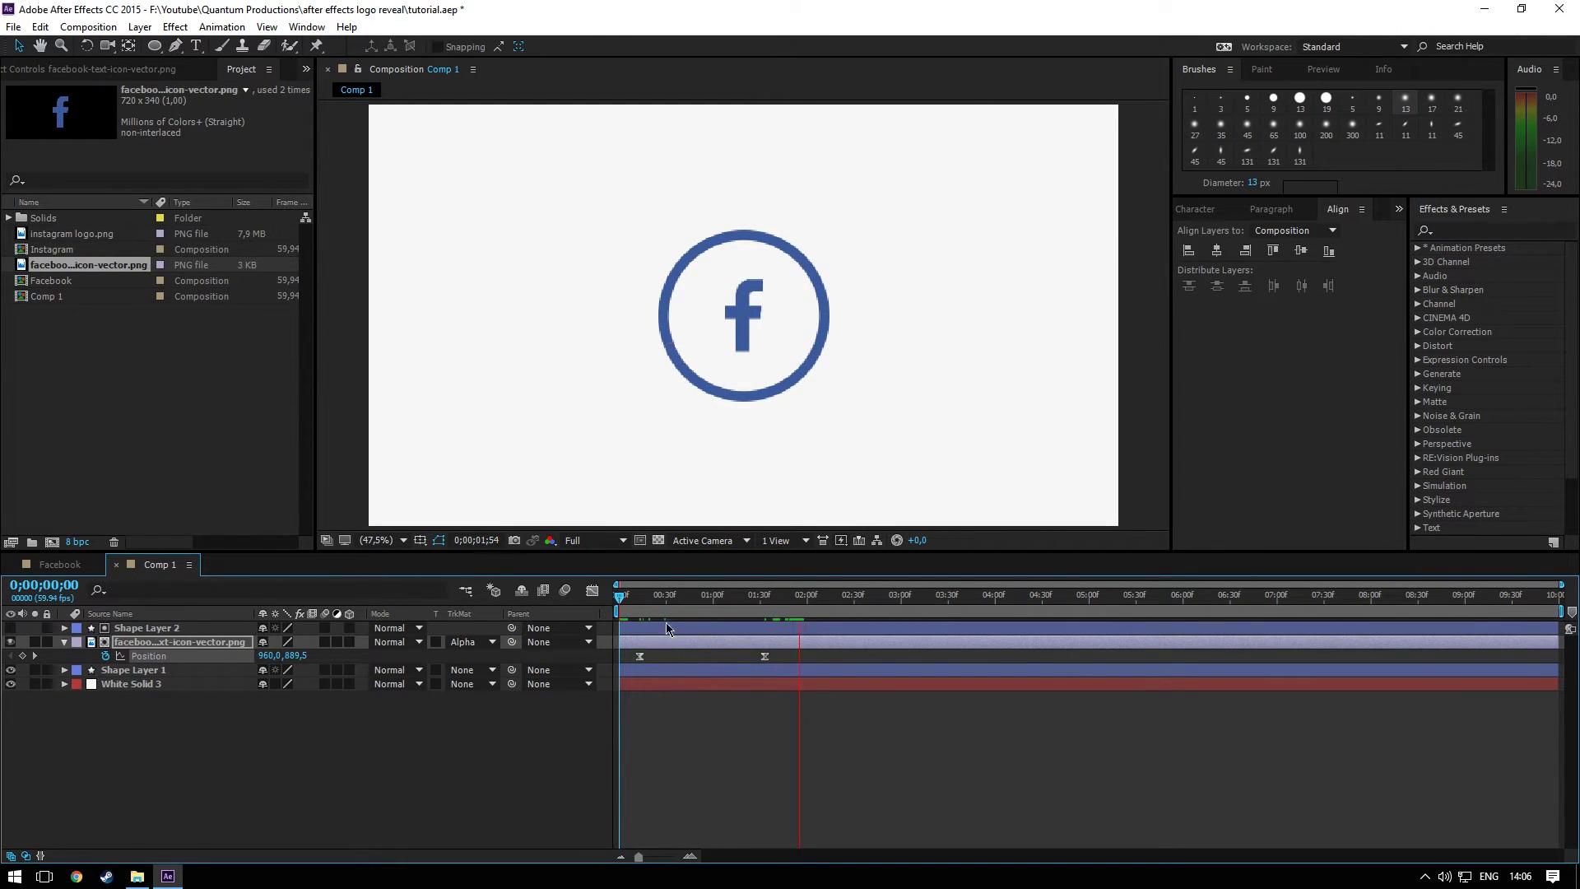
{"action": "left_click", "coordinate": [644, 595]}
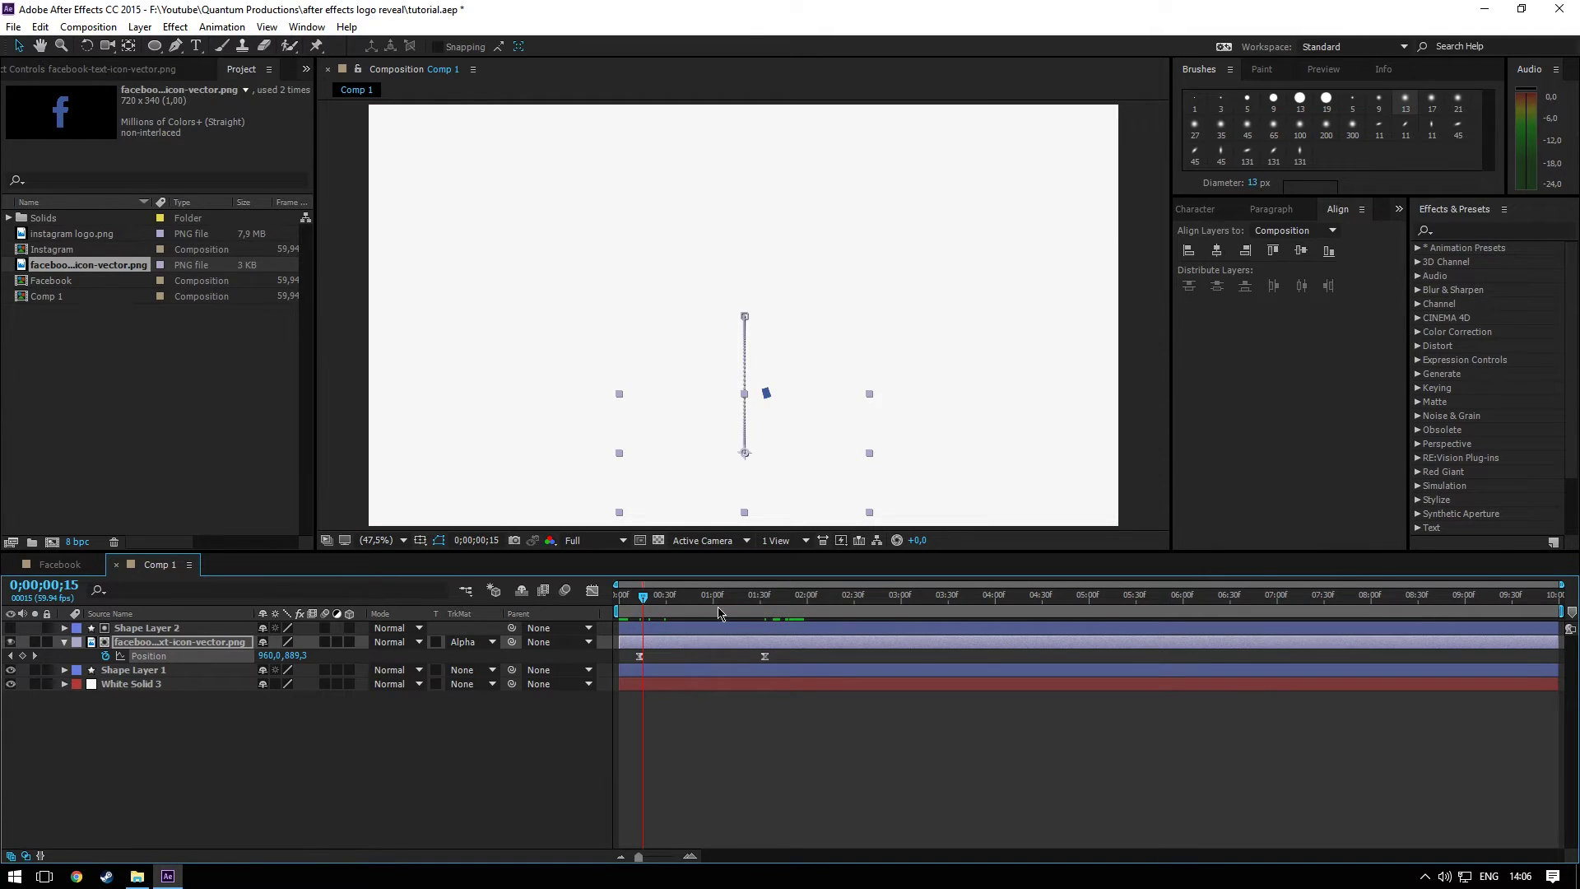
{"action": "left_click_drag", "start_coordinate": [644, 596], "coordinate": [823, 597]}
{"action": "left_click", "coordinate": [469, 771]}
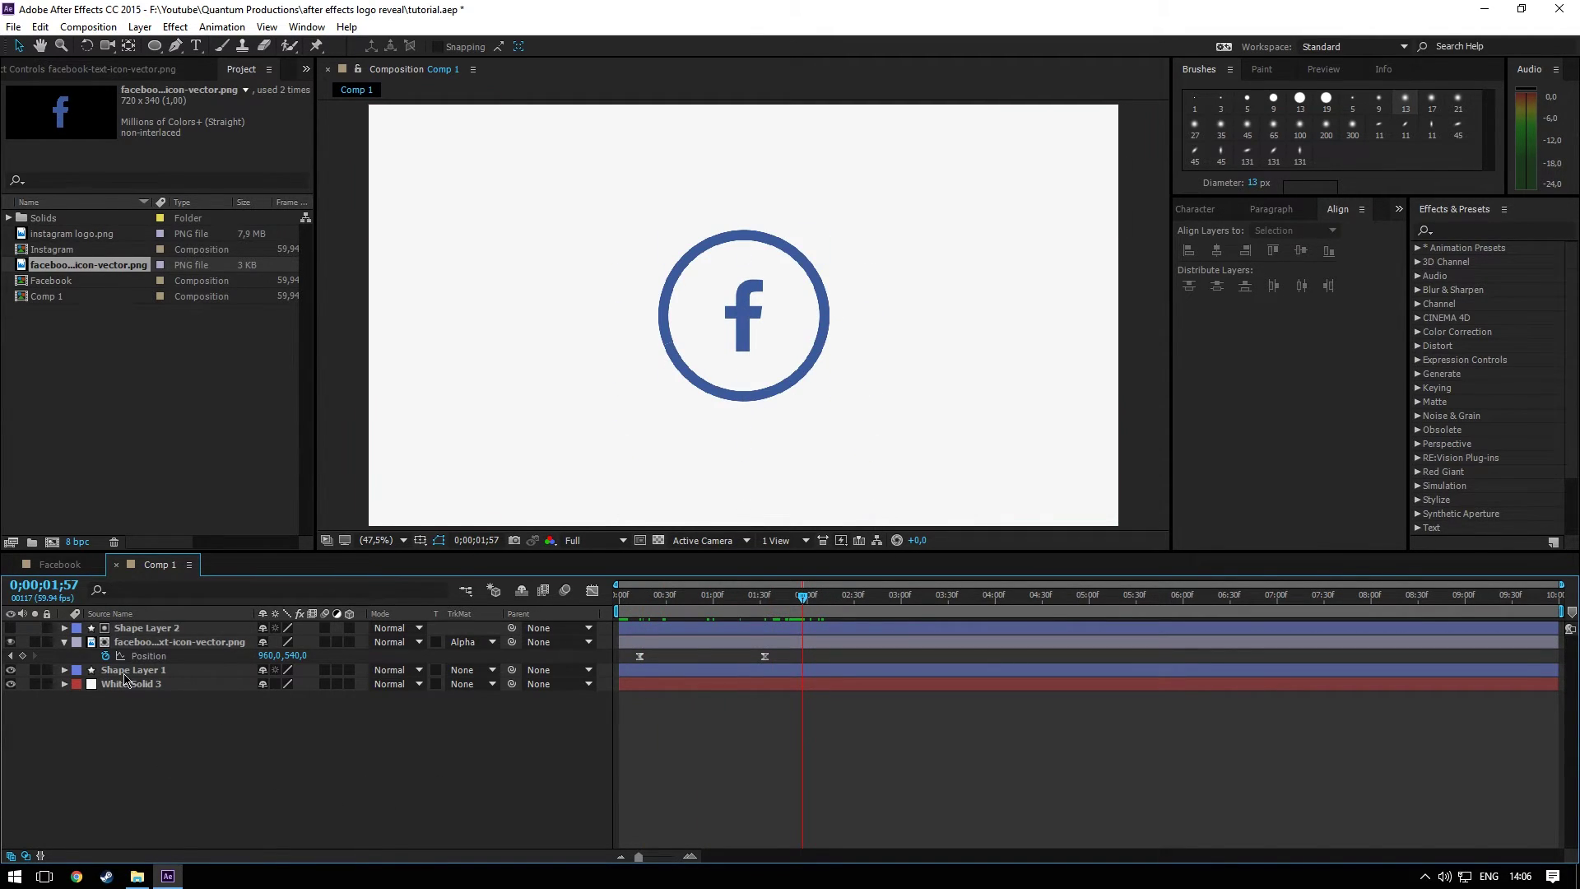
{"action": "left_click", "coordinate": [116, 564]}
{"action": "left_click", "coordinate": [70, 387]}
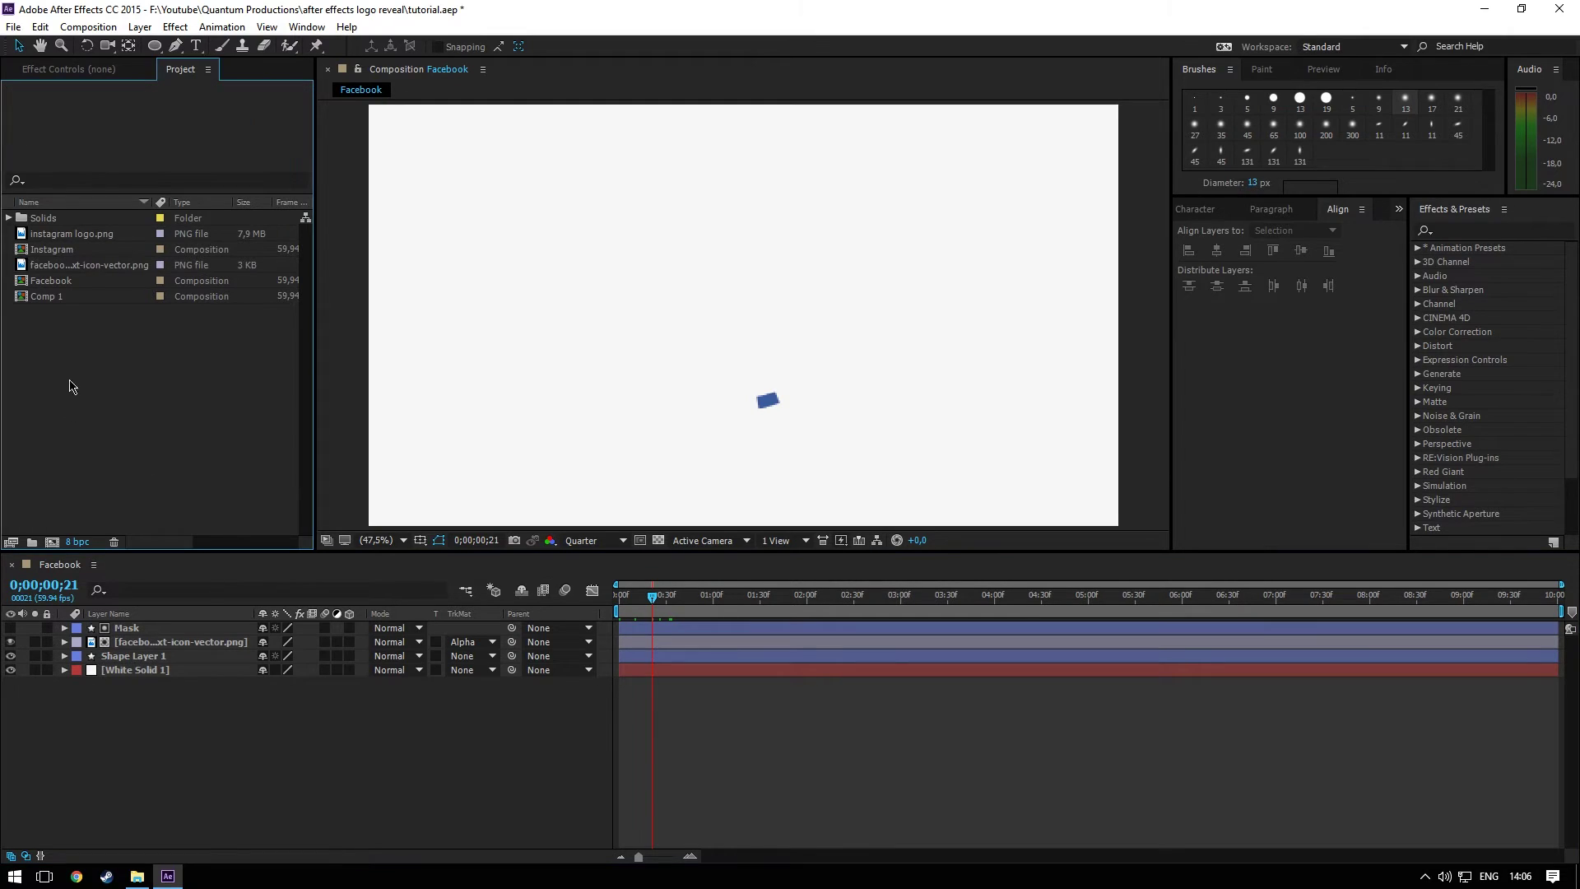
Open the Instagram composition and preview its ring reveal
{"action": "double_click", "coordinate": [56, 254]}
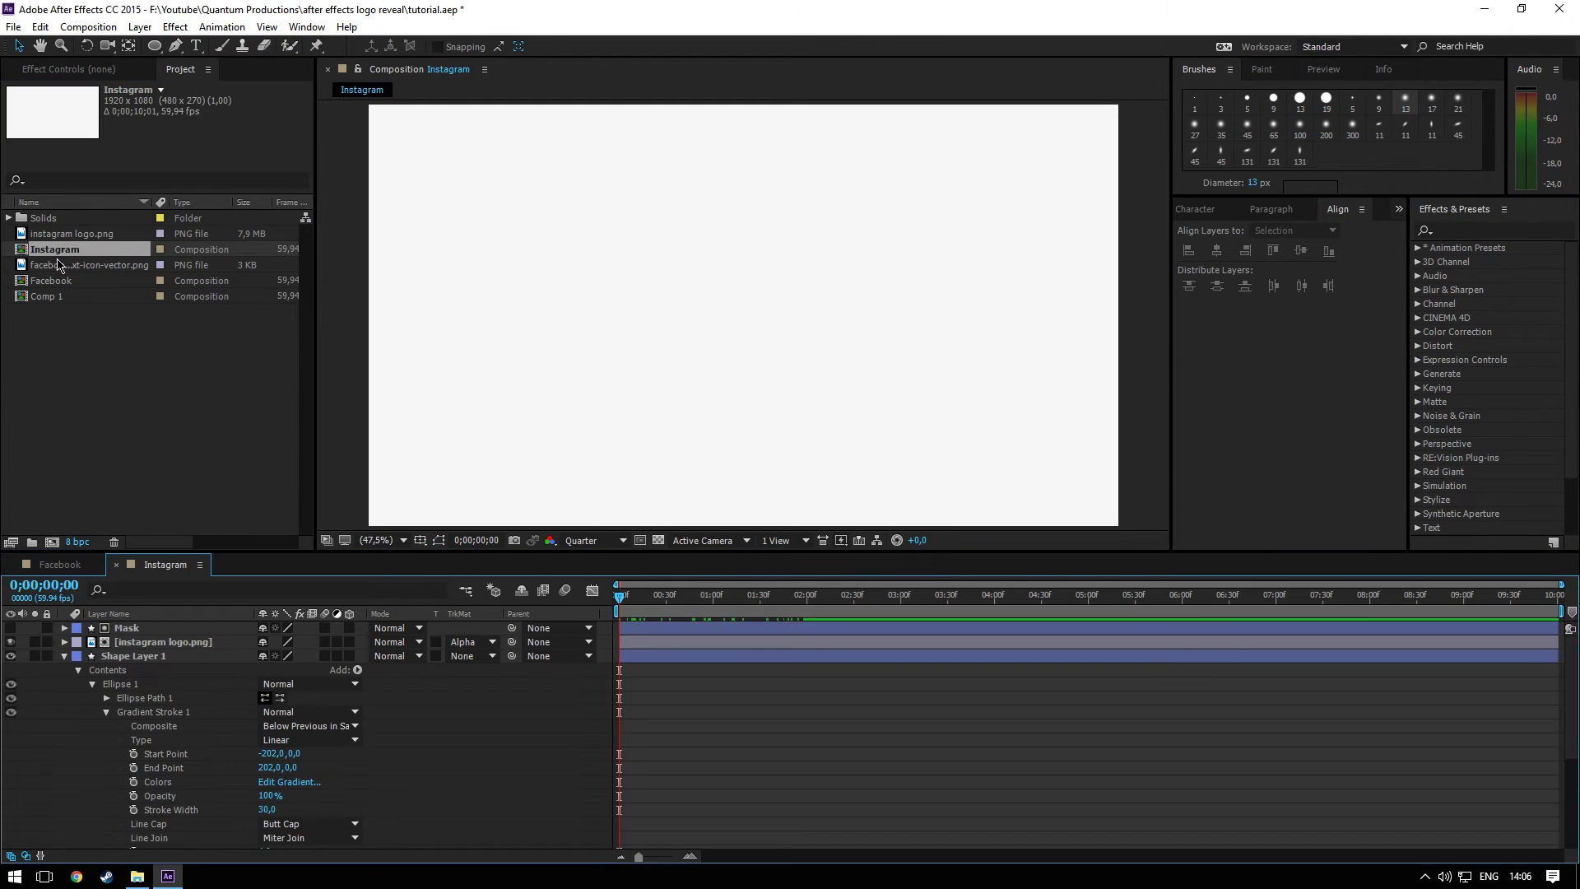
{"action": "left_click", "coordinate": [64, 657]}
{"action": "key", "text": "space"}
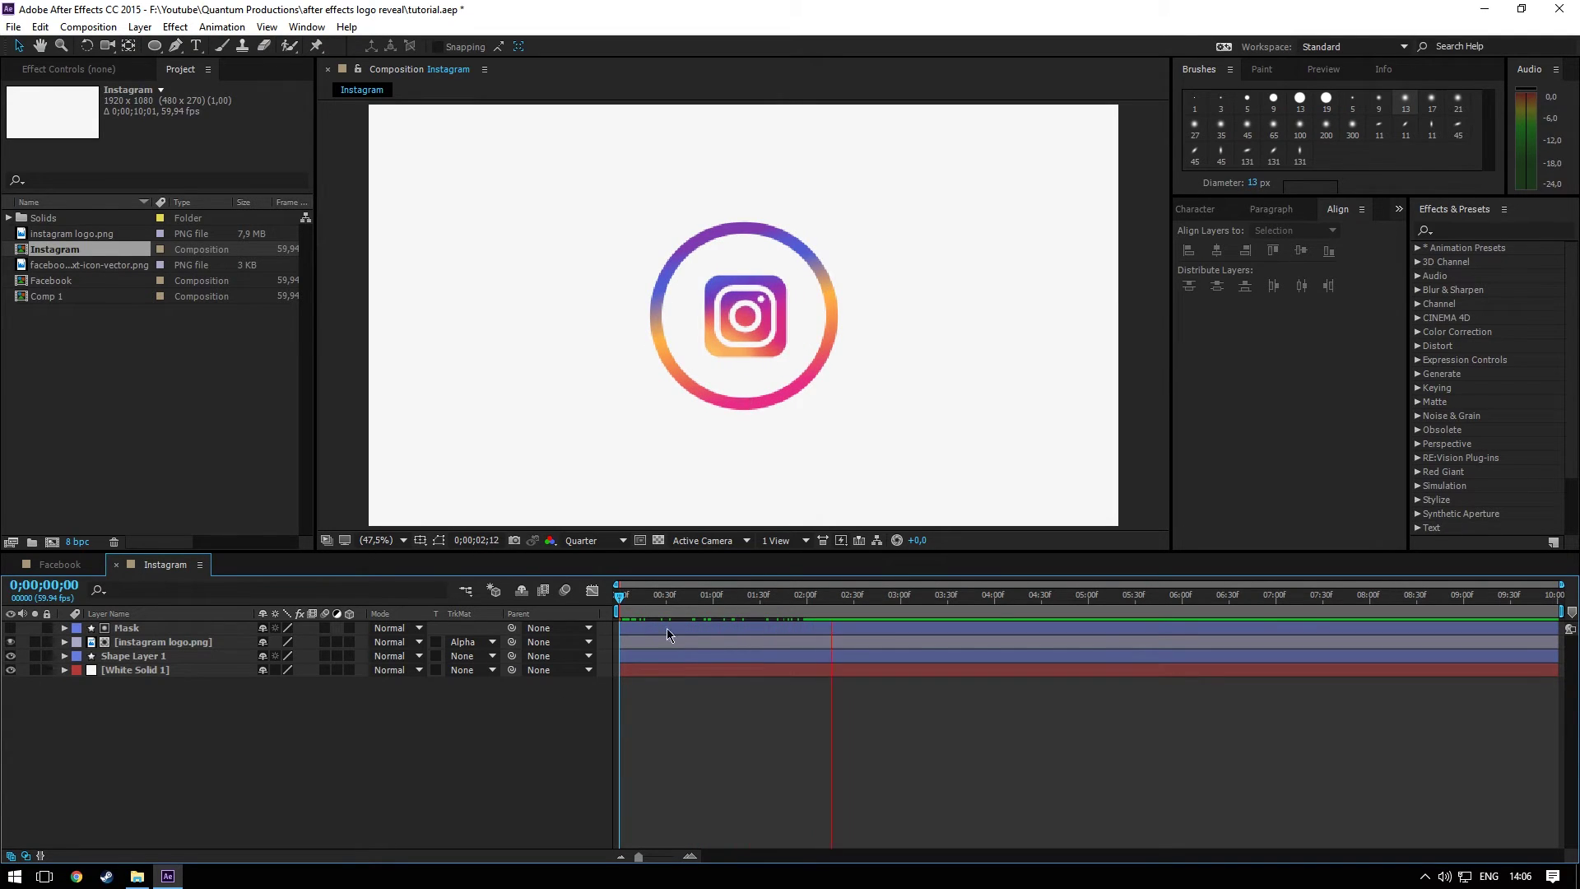
{"action": "left_click_drag", "start_coordinate": [630, 594], "coordinate": [847, 614]}
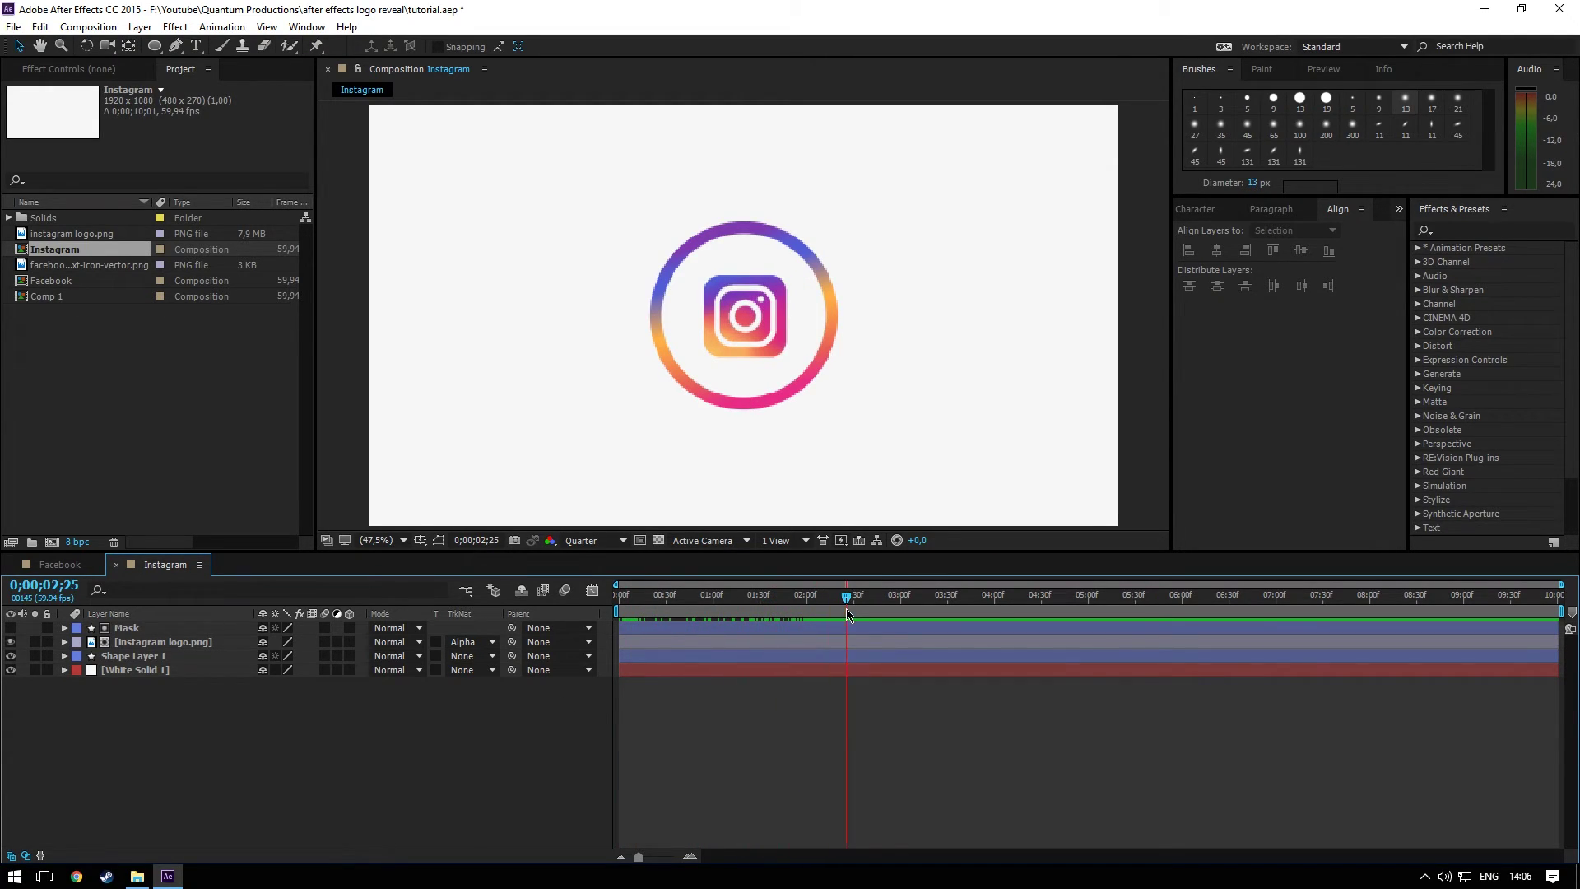
Select the ring layer and review its purple-to-pink stroke gradient, leaving it unchanged
{"action": "left_click", "coordinate": [724, 656]}
{"action": "key", "text": "space"}
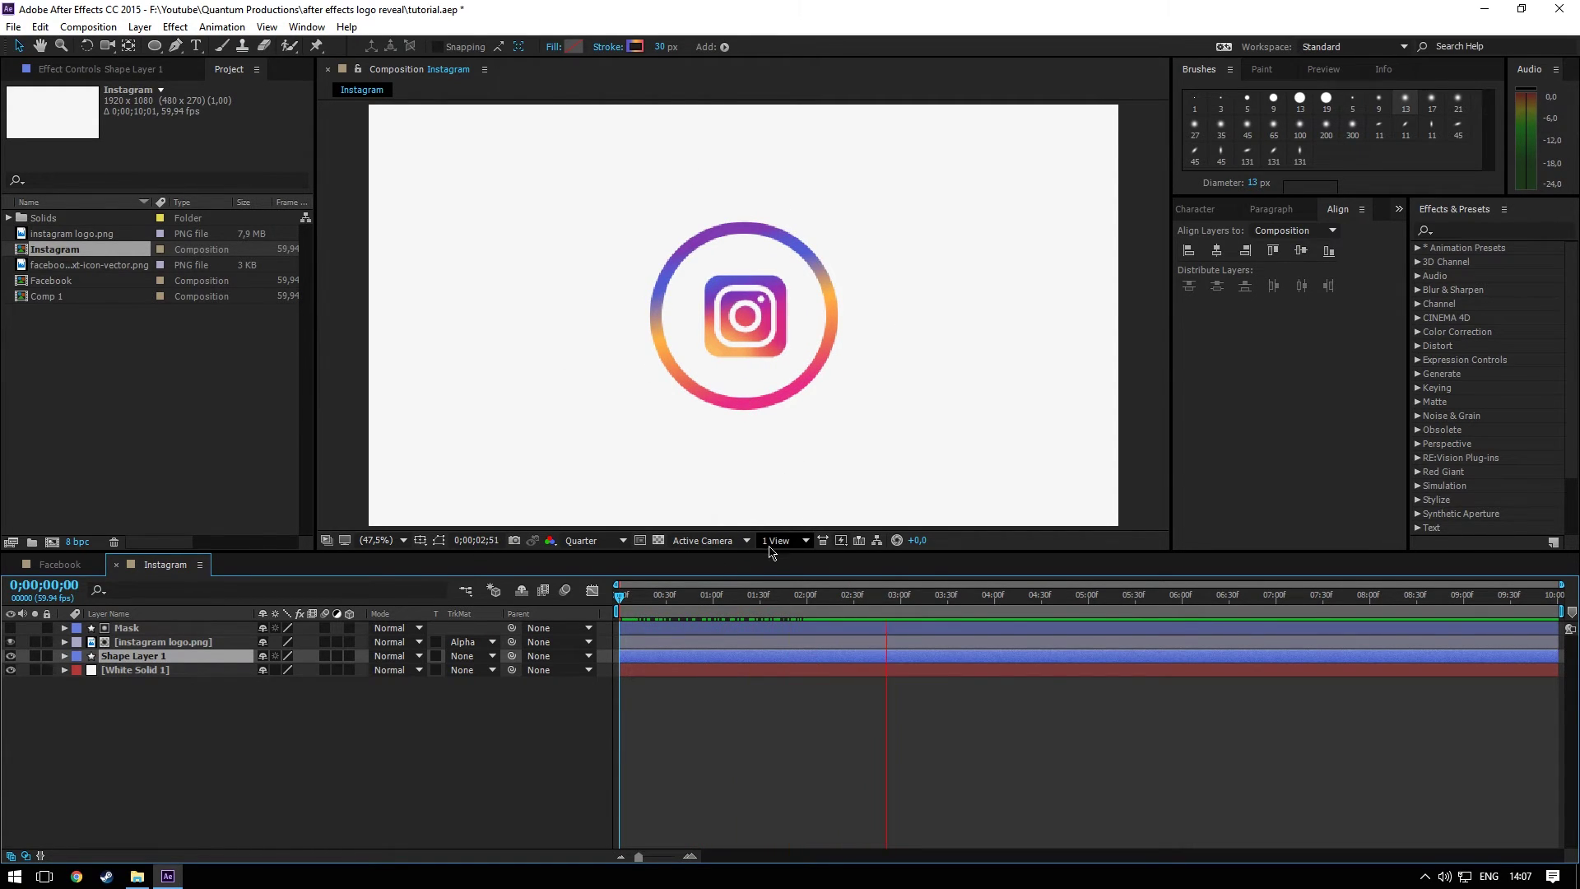
{"action": "left_click", "coordinate": [682, 603]}
{"action": "left_click", "coordinate": [635, 47]}
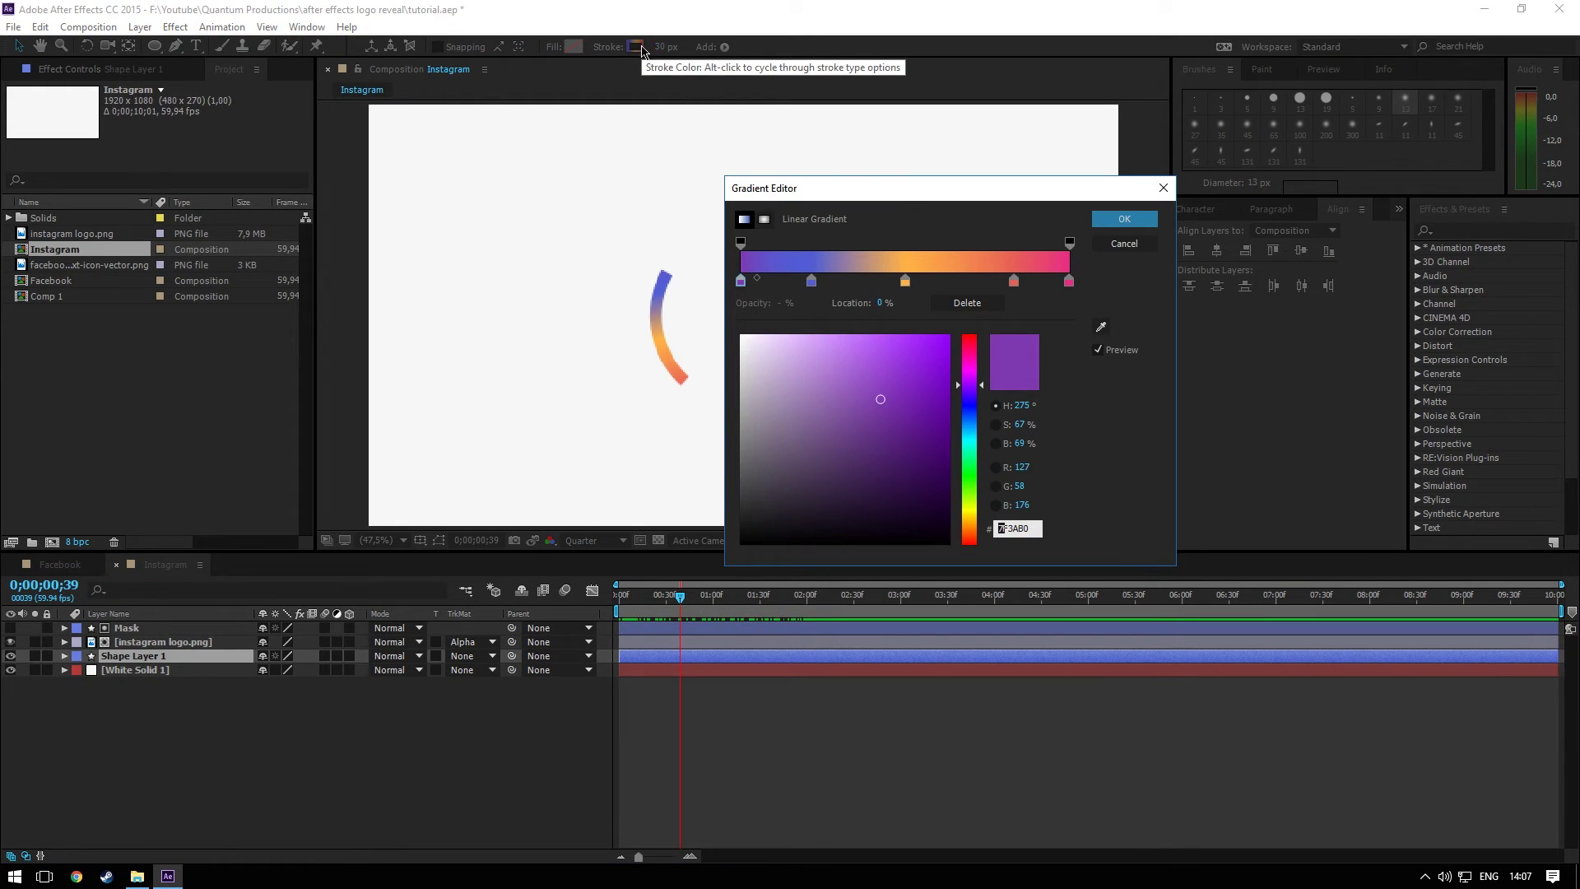
{"action": "left_click_drag", "start_coordinate": [867, 192], "coordinate": [1245, 185]}
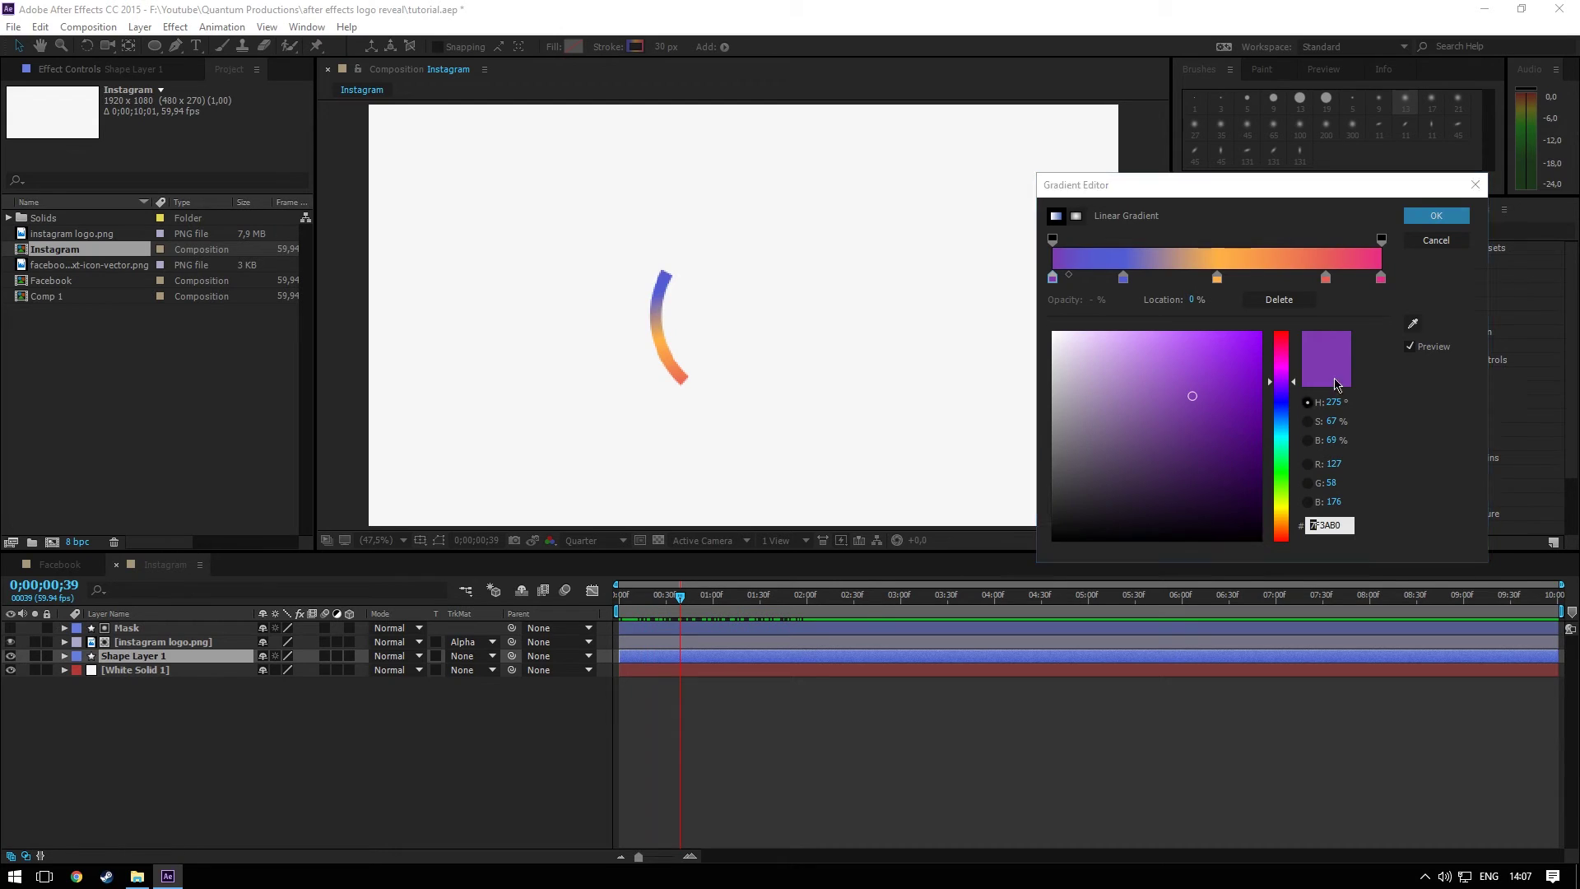
{"action": "left_click", "coordinate": [1435, 216]}
{"action": "left_click", "coordinate": [831, 604]}
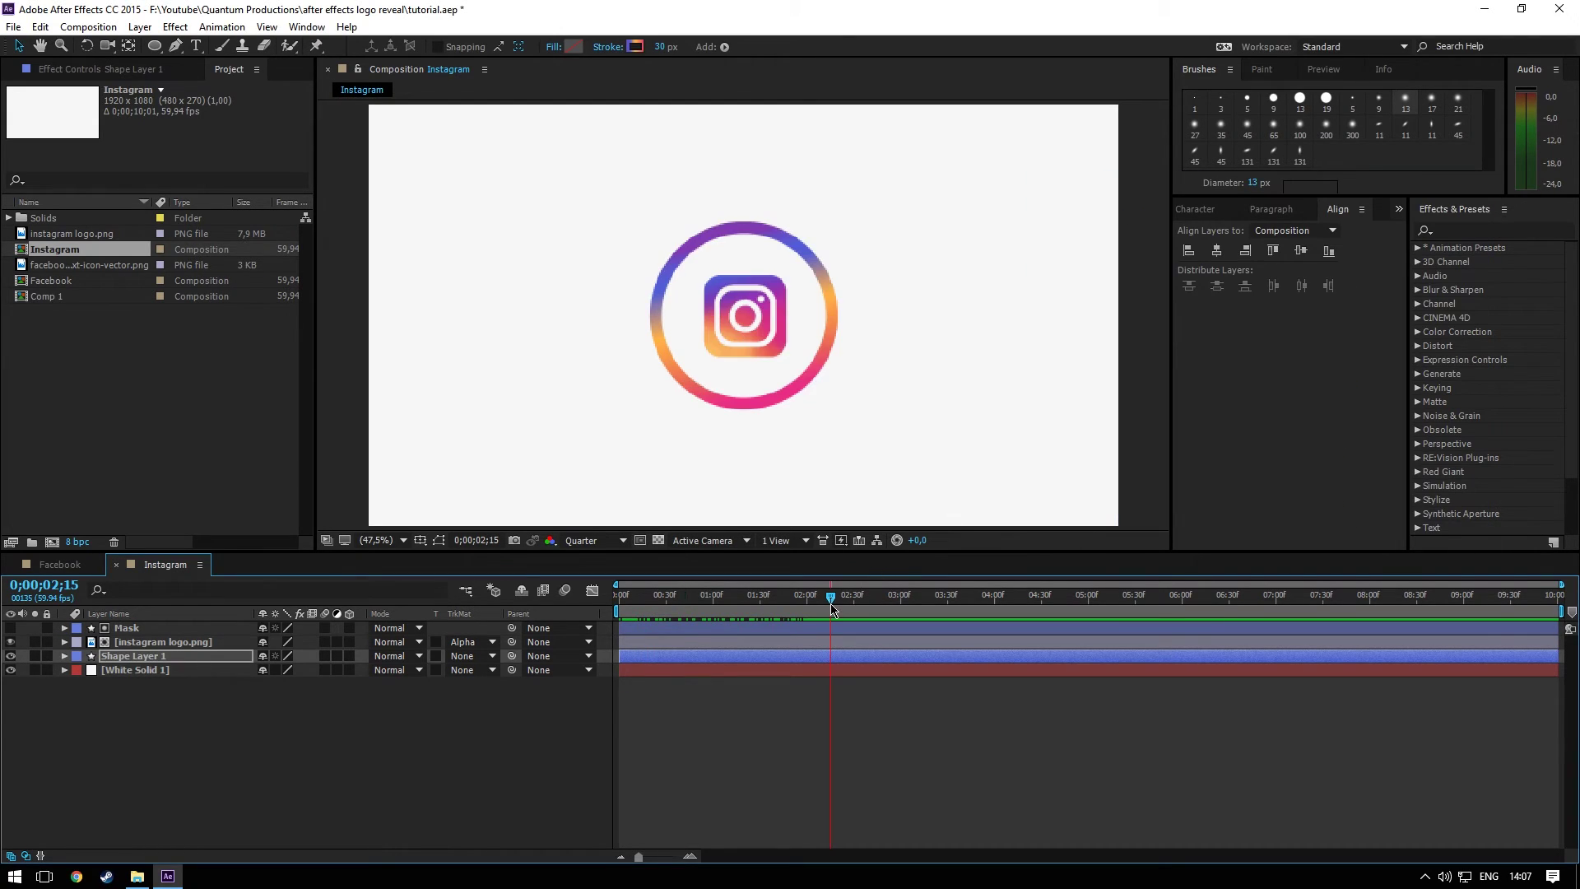